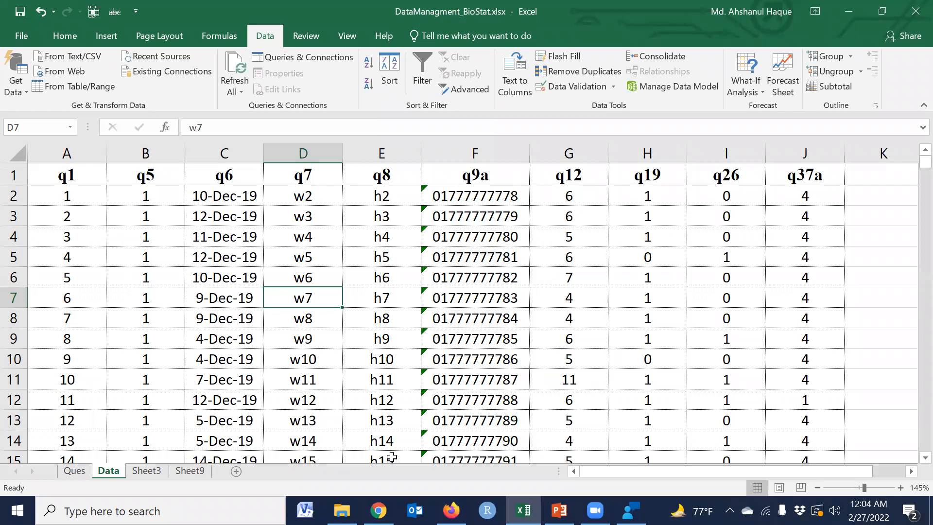
- Examine the survey records on the Data sheet and the questions, values and labels on the Ques sheet
mouse_move(605, 471)
left_mouse_down()
mouse_move(623, 474)
mouse_move(608, 472)
left_mouse_up()
scroll(446, 390, "down", 7)
scroll(446, 390, "down", 7)
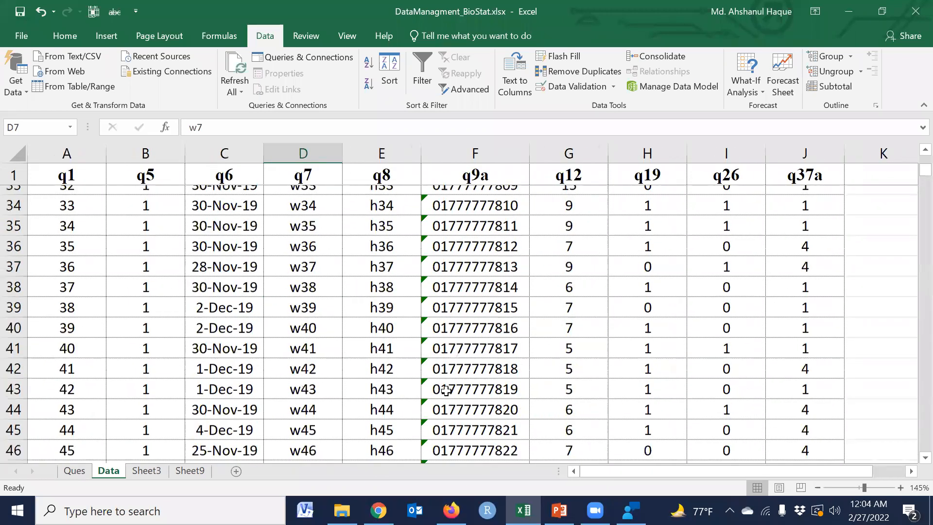
scroll(401, 305, "up", 14)
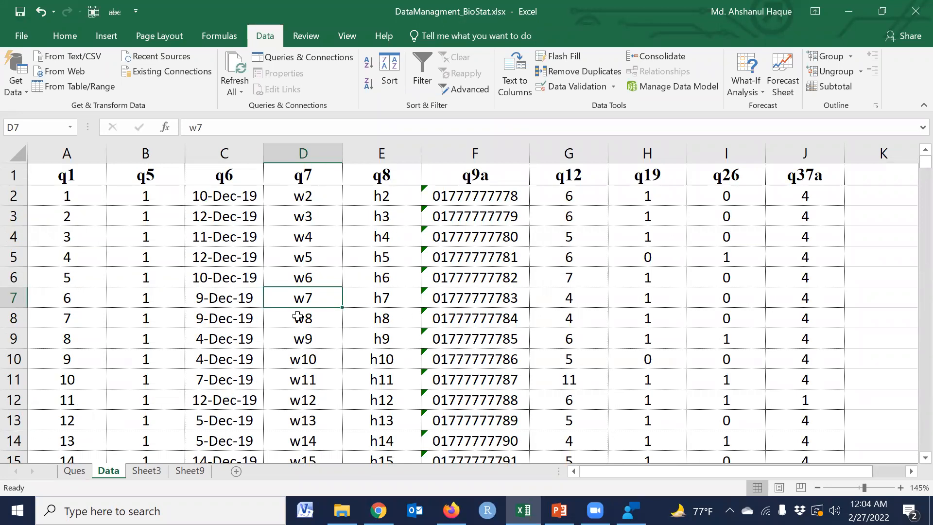
left_click(66, 475)
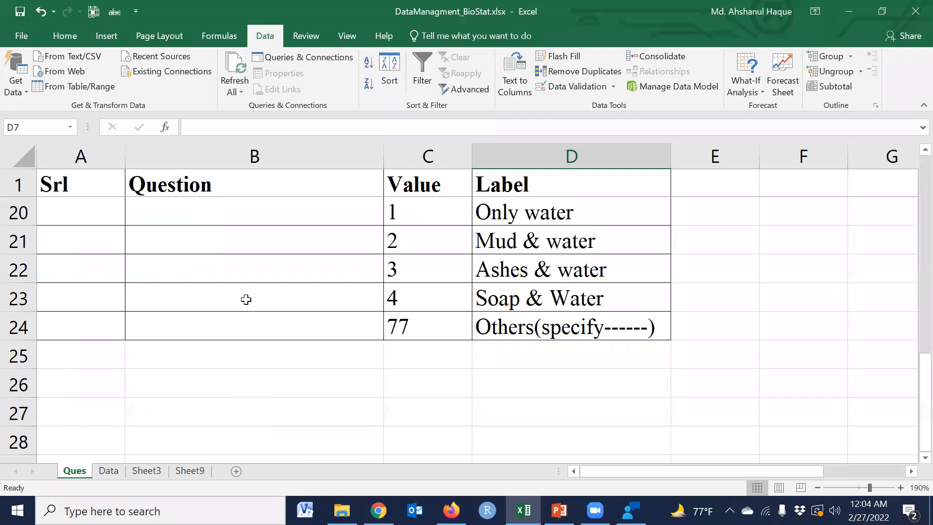
scroll(246, 300, "up", 6)
left_click_drag(421, 267, 515, 325)
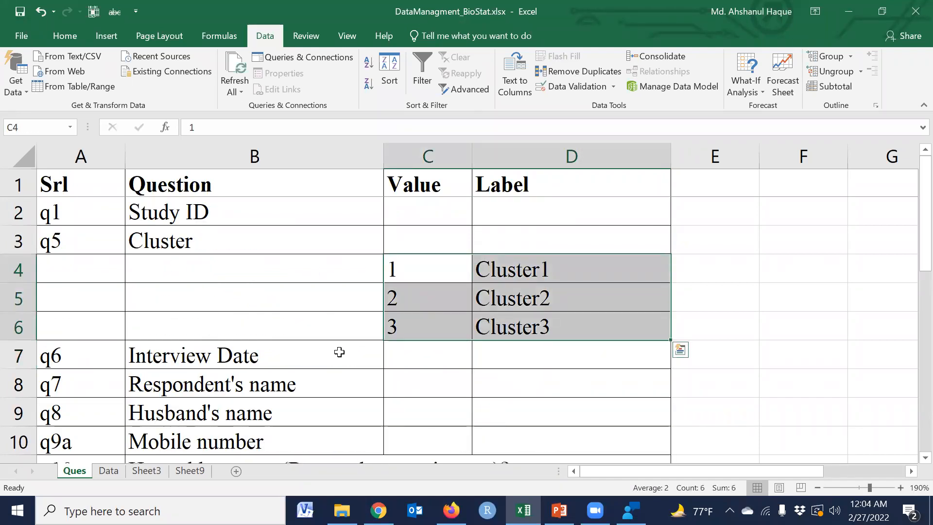
scroll(340, 350, "down", 6)
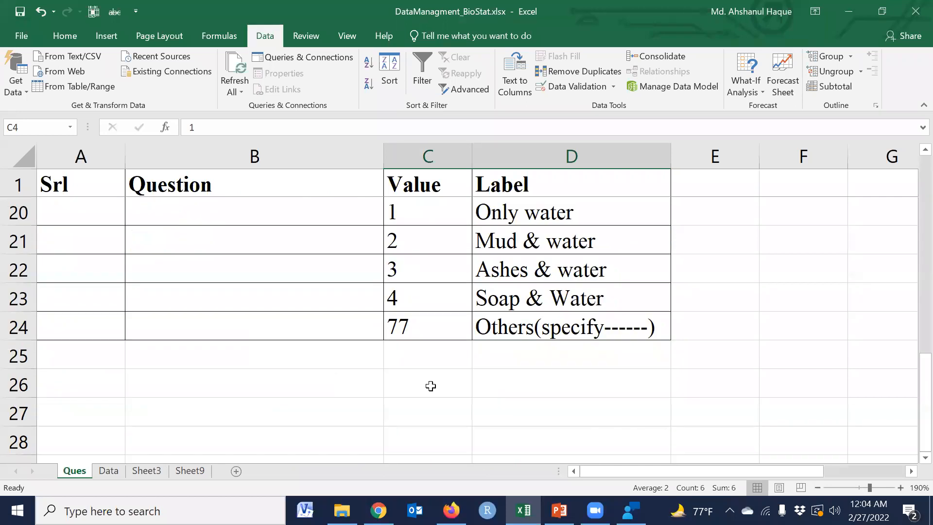
- Leave the workbook for the desktop, search for stata and launch StataSE 14 (64-bit)
key("super+d")
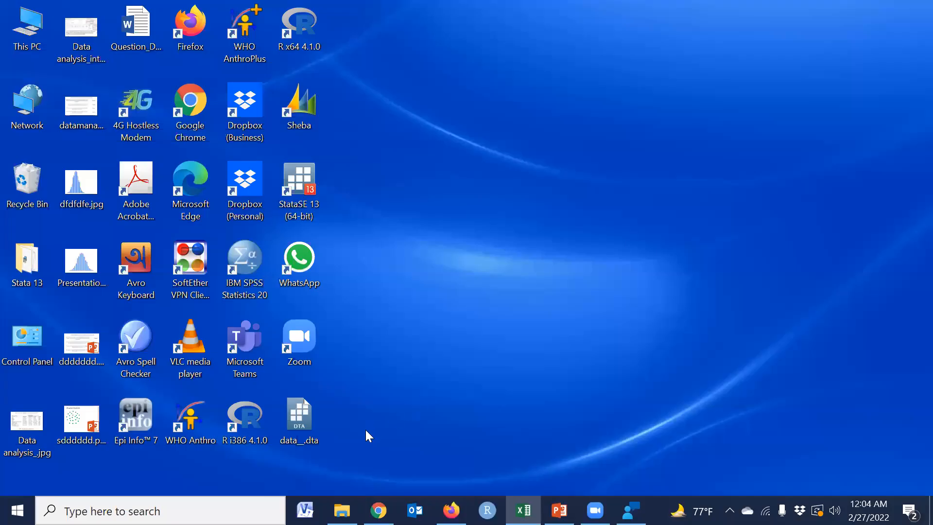
left_click(157, 503)
type("stata")
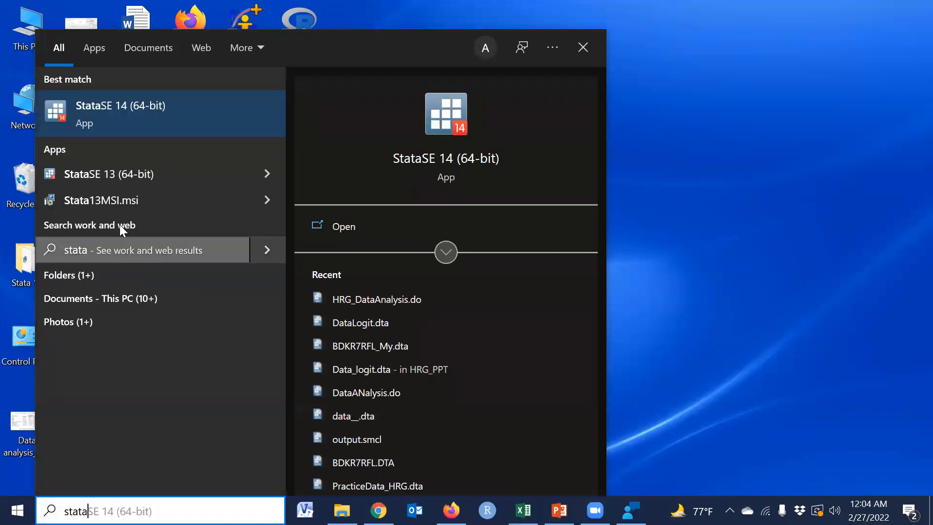
left_click(109, 117)
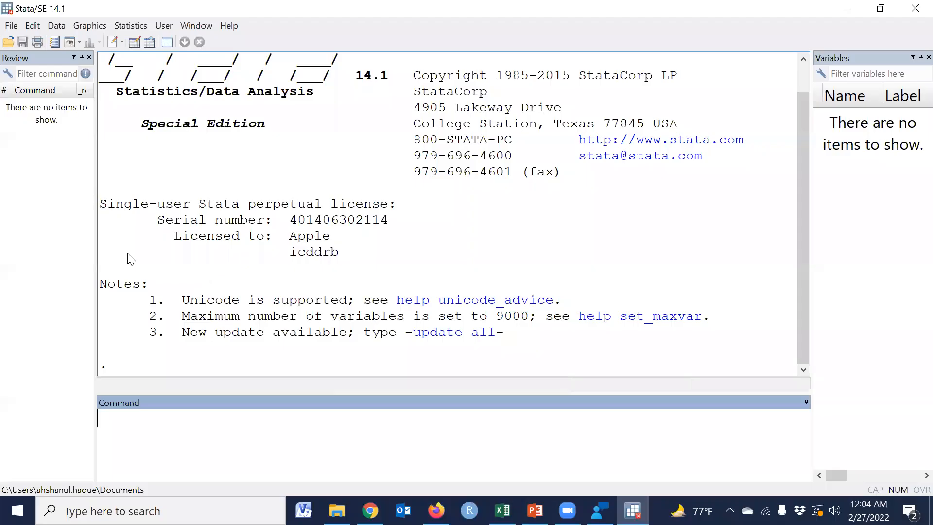
- Start an Excel spreadsheet import and choose DataManagment_BioStat.xlsx from the BioStat folder in My_presentation
left_click(10, 27)
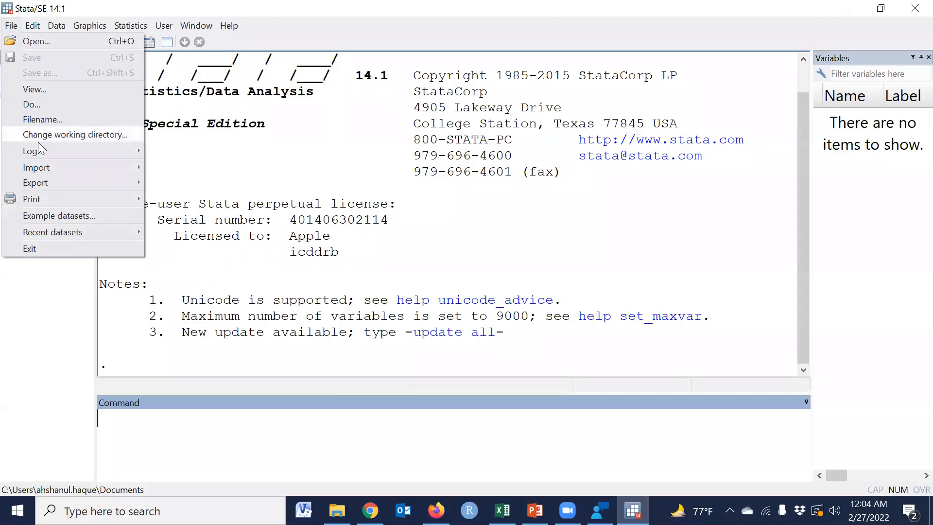
mouse_move(44, 168)
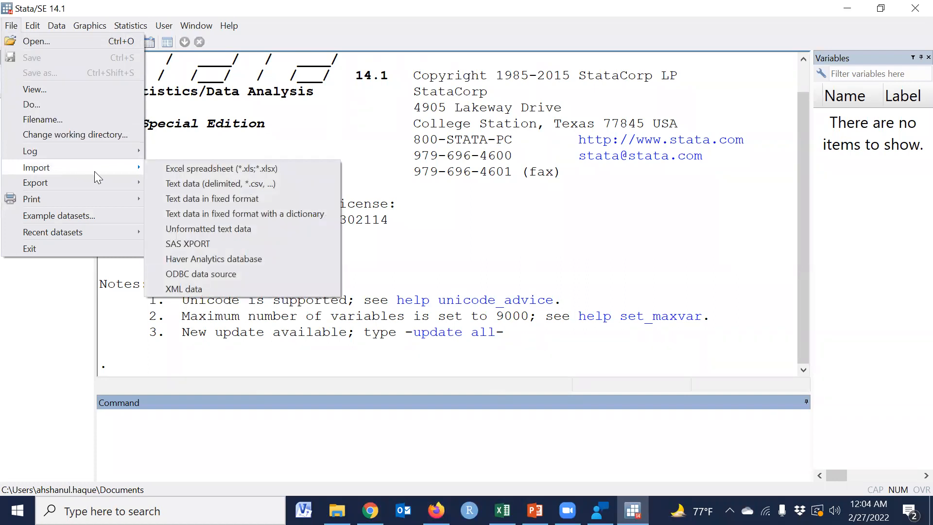
left_click(181, 169)
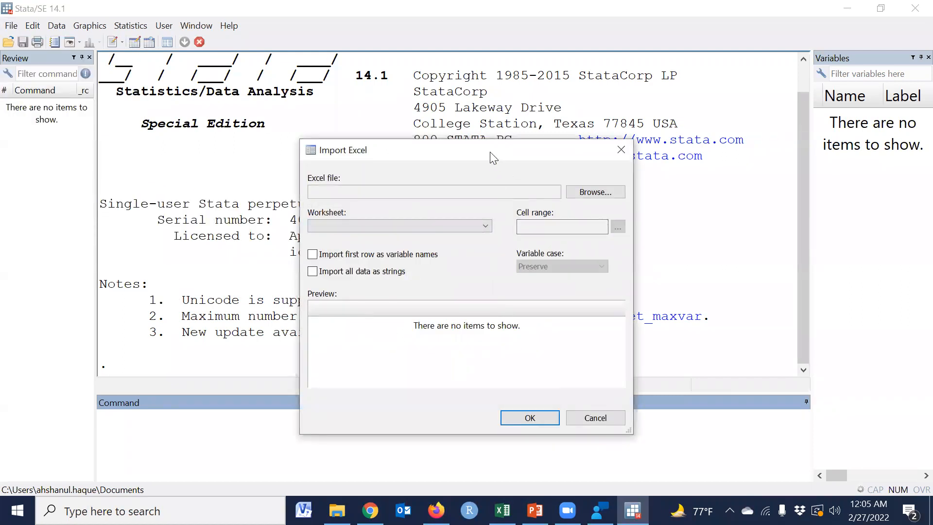
left_click_drag(477, 152, 407, 124)
left_click(523, 166)
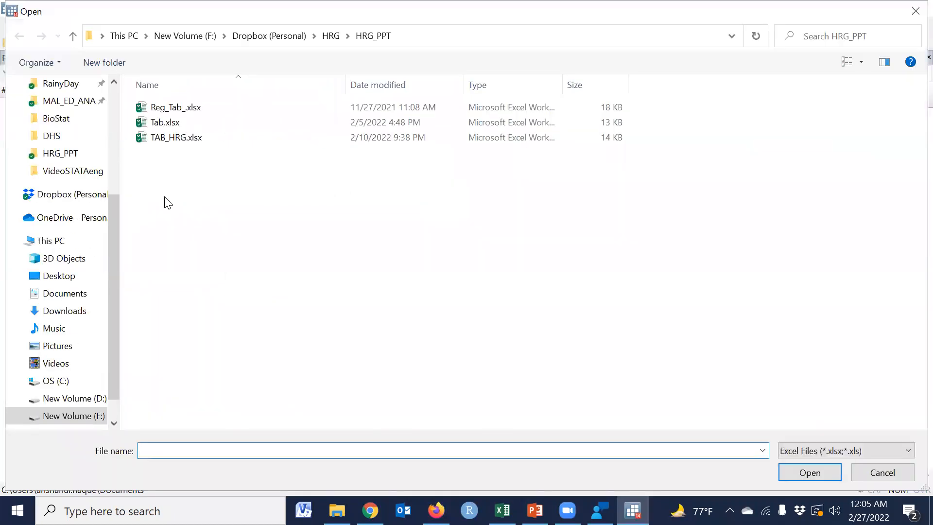
scroll(73, 204, "up", 4)
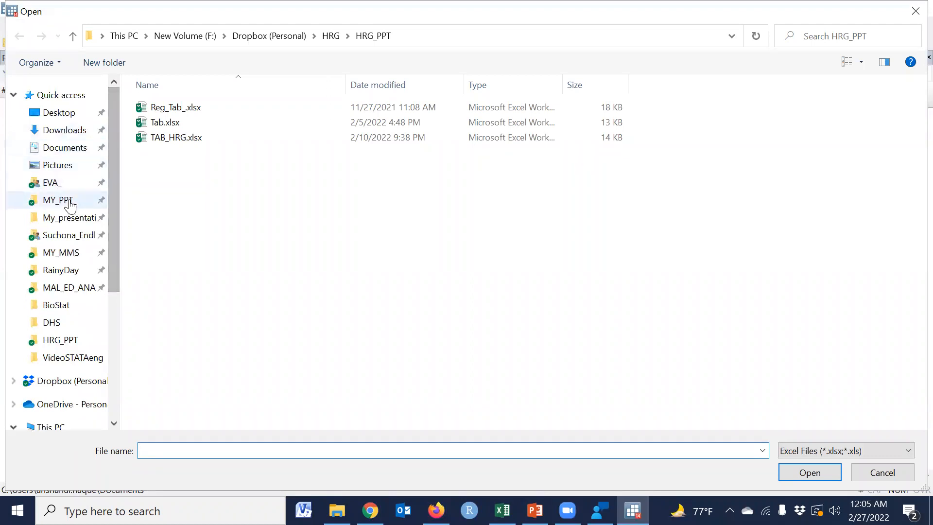
left_click(68, 217)
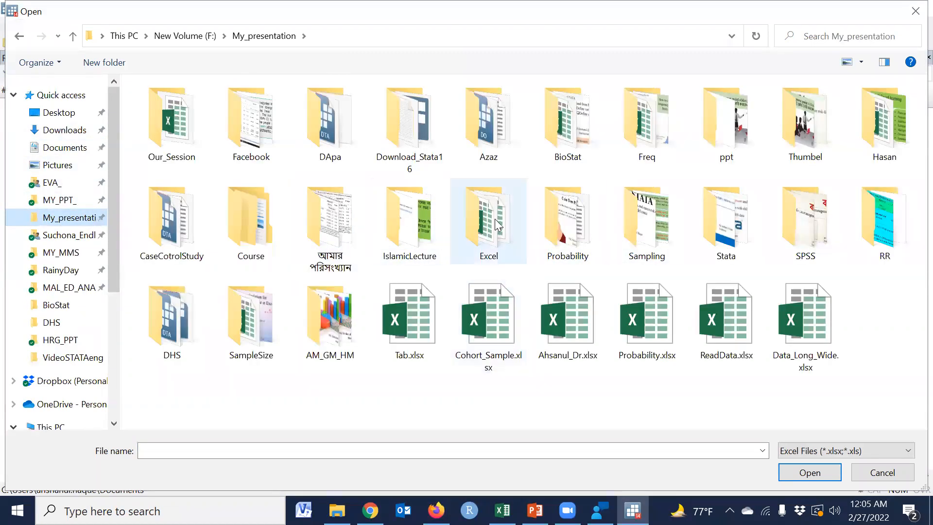
double_click(567, 122)
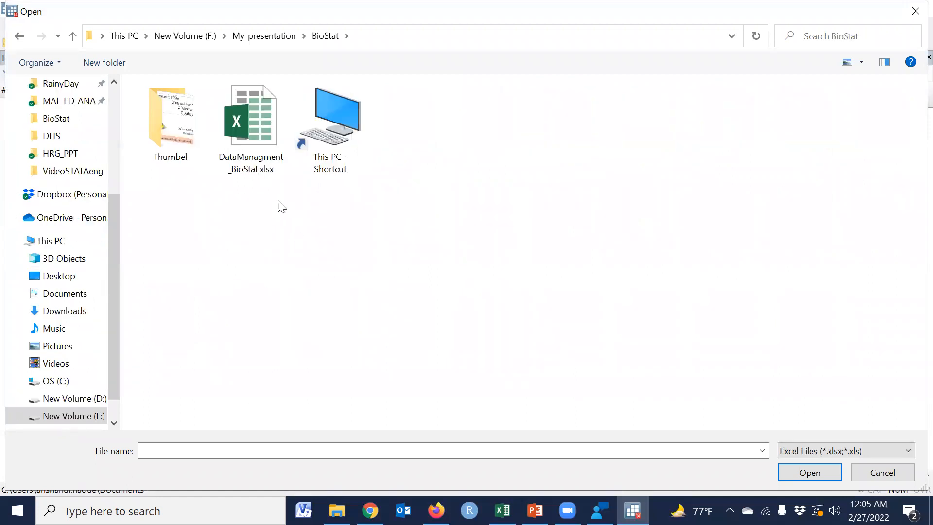
left_click(253, 138)
left_click(804, 471)
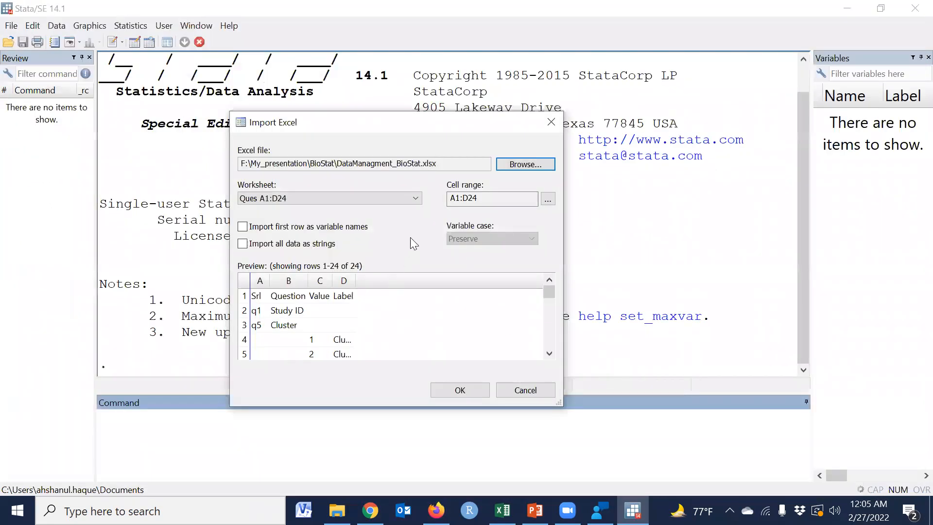
- Import the Data worksheet with its first row as variable names, checking that sheet in Excel before returning to Stata
left_click(412, 198)
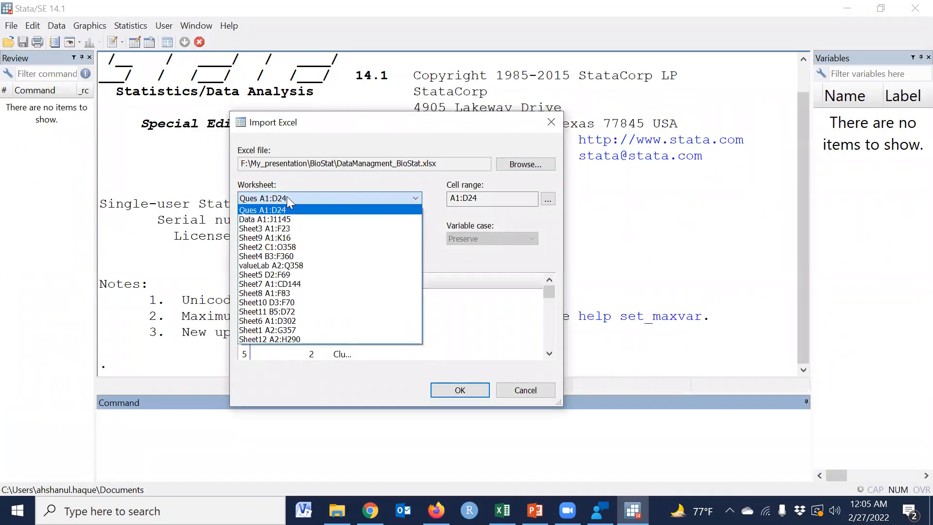
left_click(276, 222)
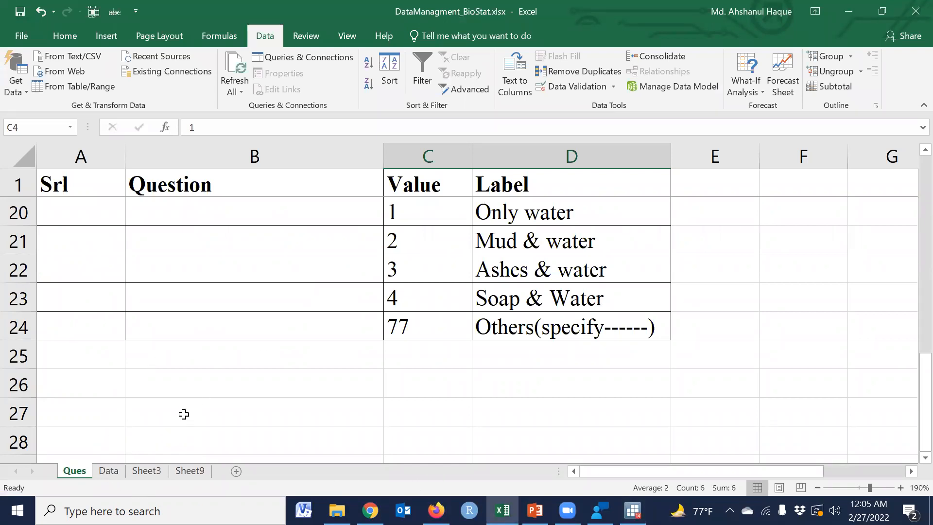
left_click(107, 471)
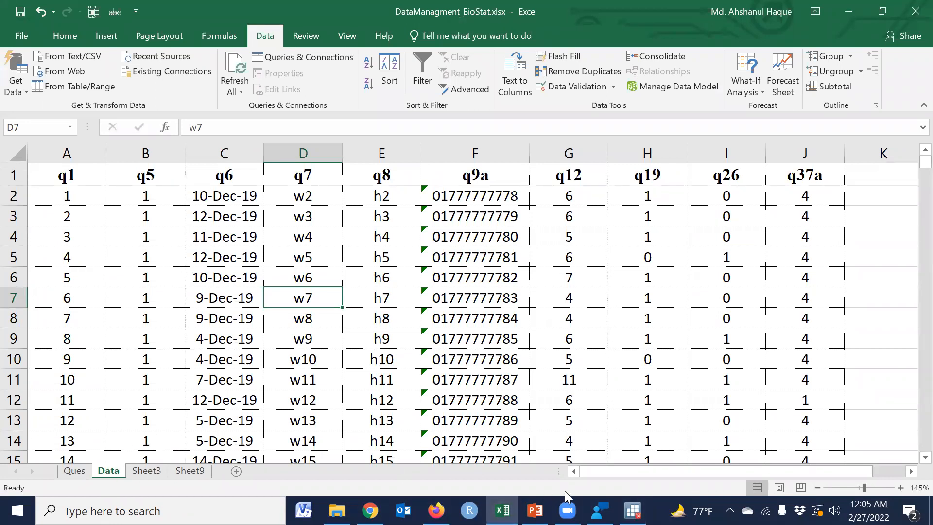
left_click(633, 510)
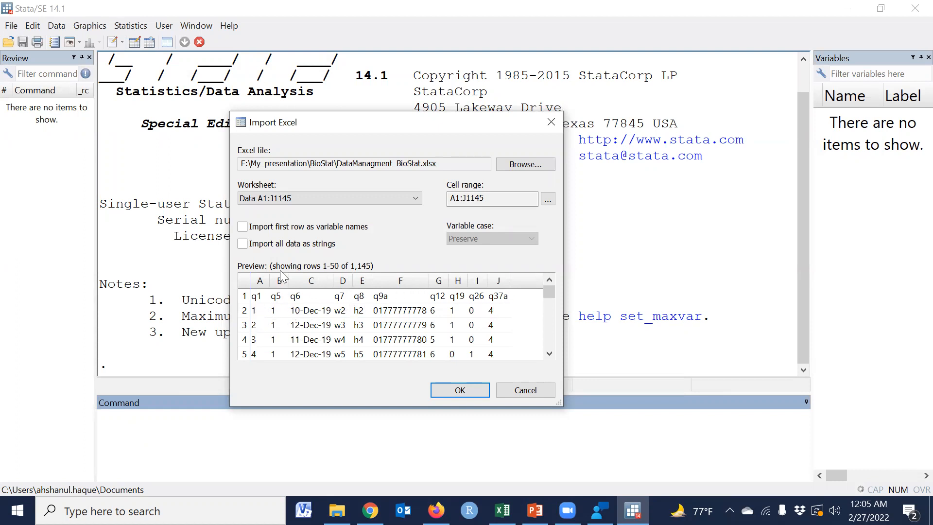
left_click(243, 227)
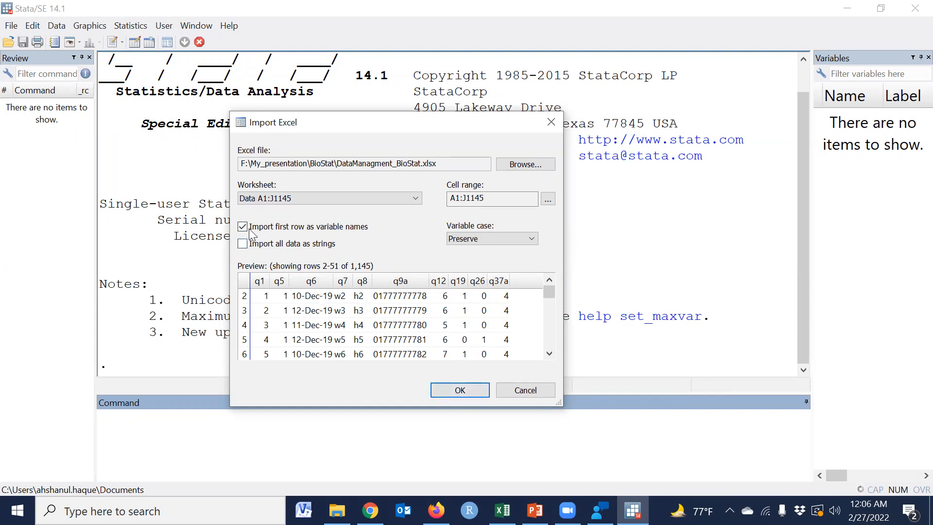
left_click(466, 390)
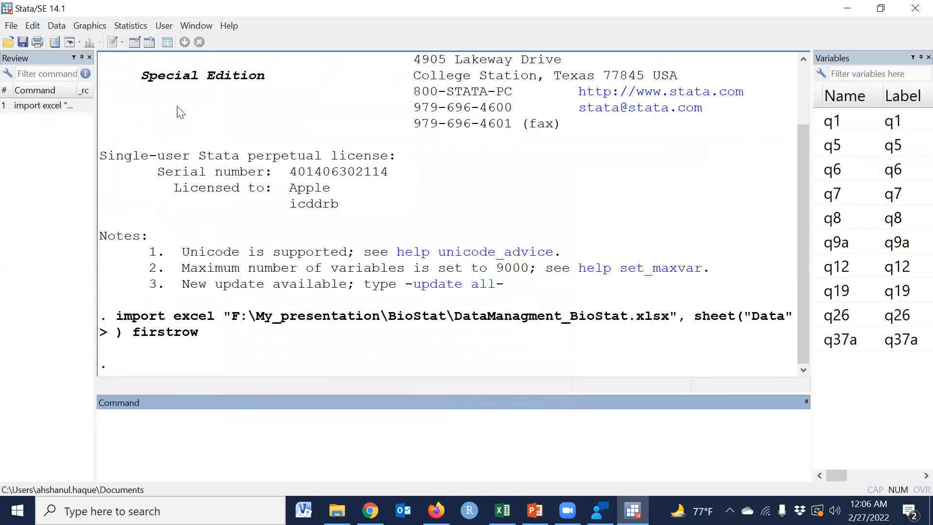
- Examine the imported observations and variables in the Data Editor, and close it
left_click(137, 42)
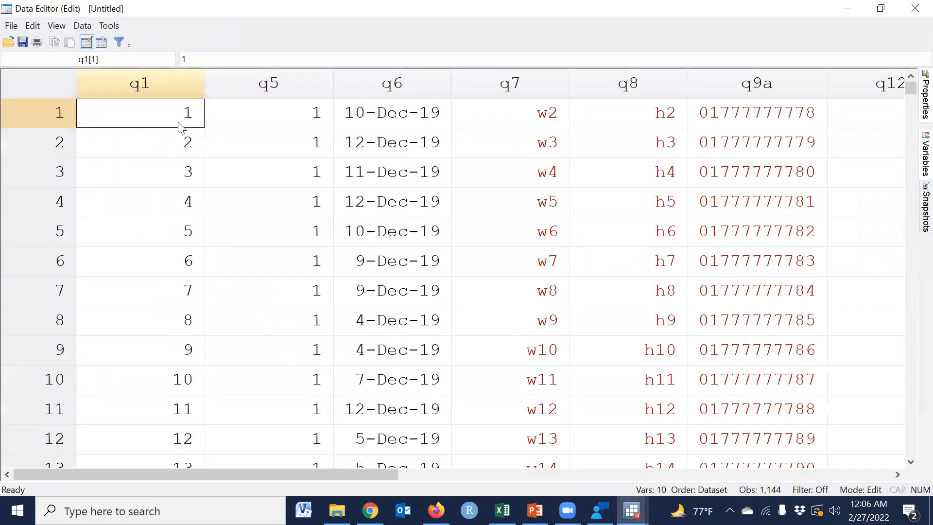
scroll(175, 285, "down", 5)
scroll(171, 312, "up", 5)
left_click_drag(366, 474, 705, 225)
left_click(915, 8)
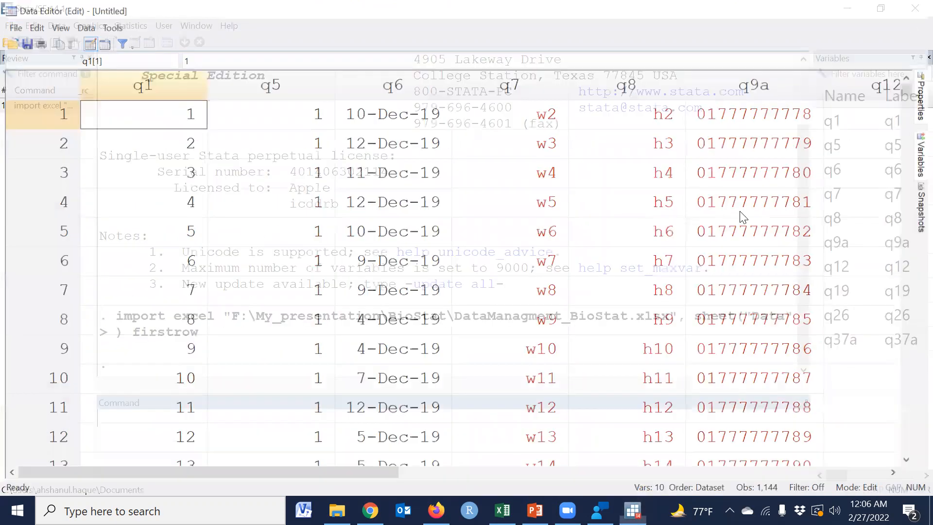
- Widen the variable list and label variable q1 as "Study ID" with the label variable command
left_click_drag(810, 182, 670, 187)
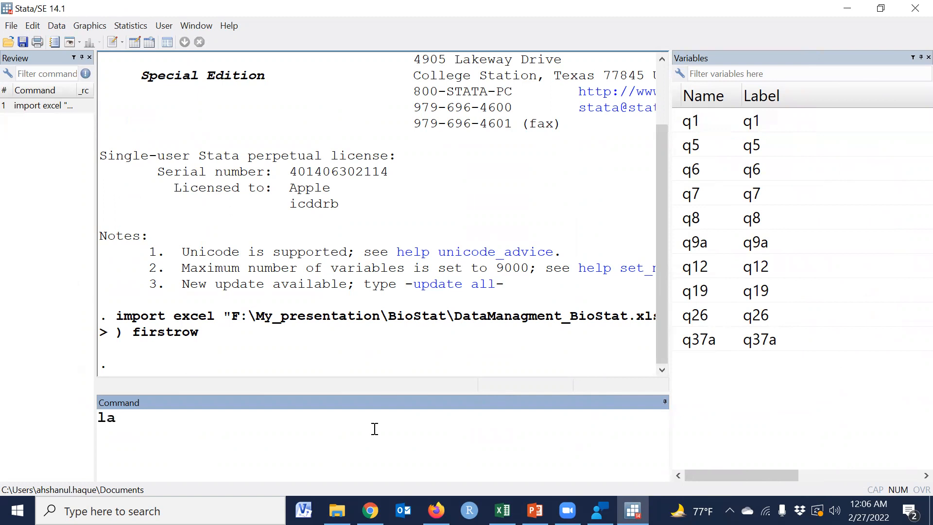
type("ariable")
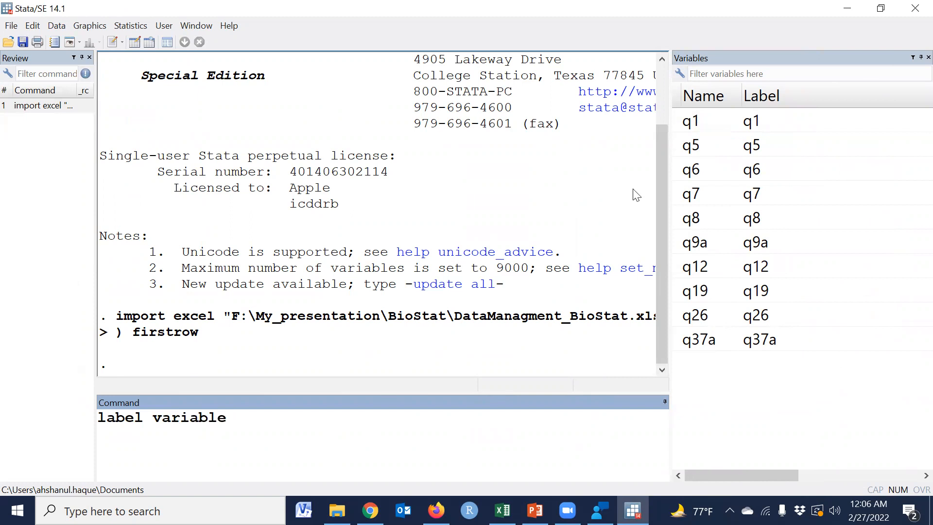
double_click(689, 122)
left_click(454, 461)
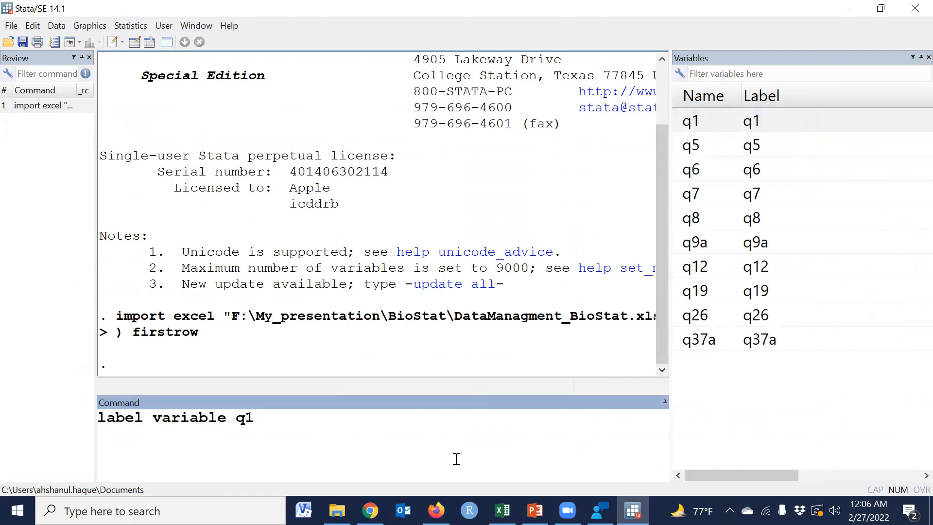
type("Study ID")
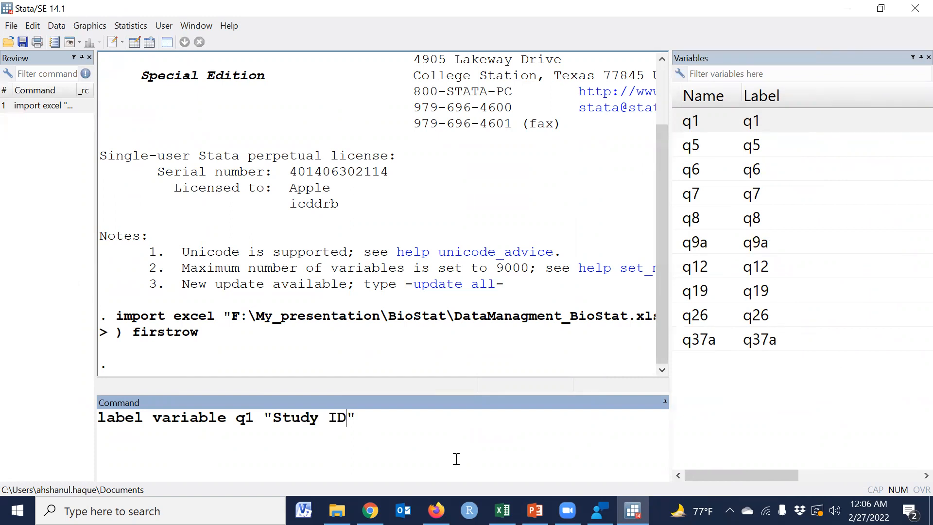
key("Return")
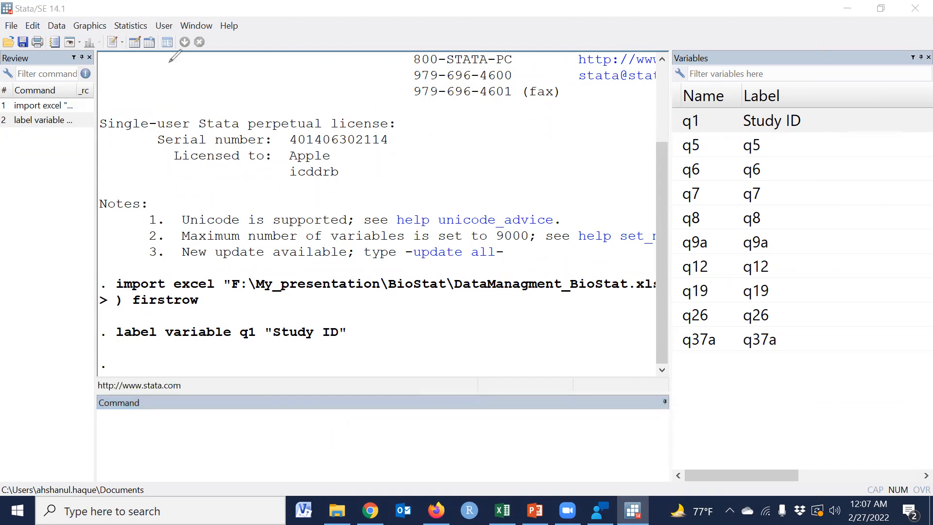
- Open a new do-file and add blank lines at its start
mouse_move(107, 52)
left_mouse_down()
mouse_move(116, 27)
mouse_move(132, 40)
mouse_move(120, 56)
mouse_move(100, 47)
left_mouse_up()
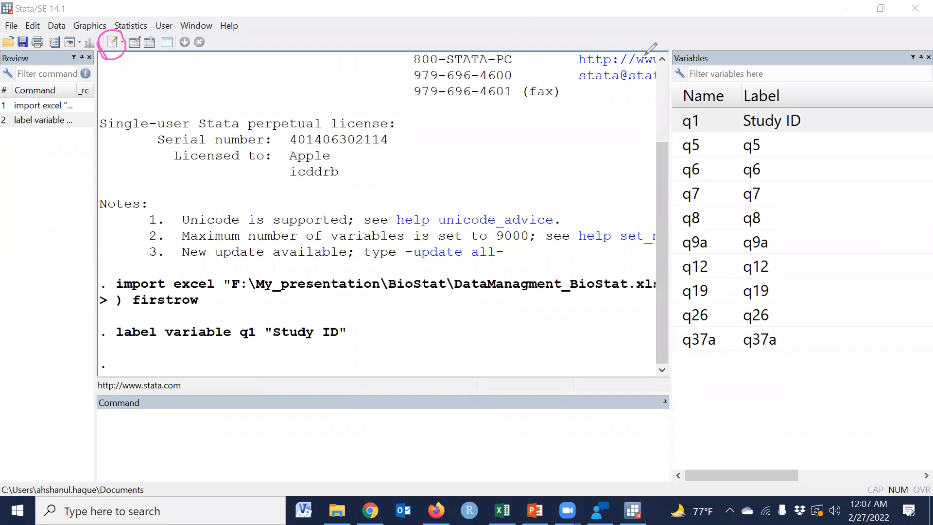
left_click(112, 42)
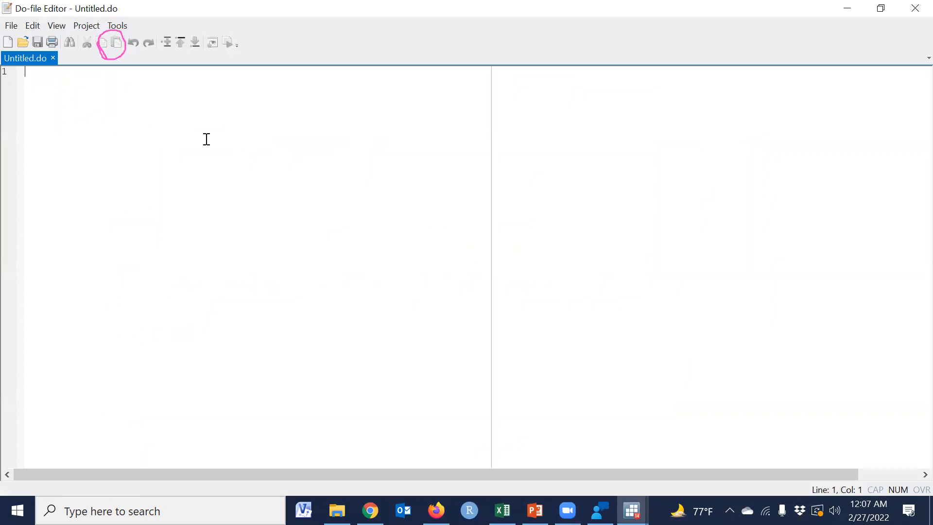
key("Return")
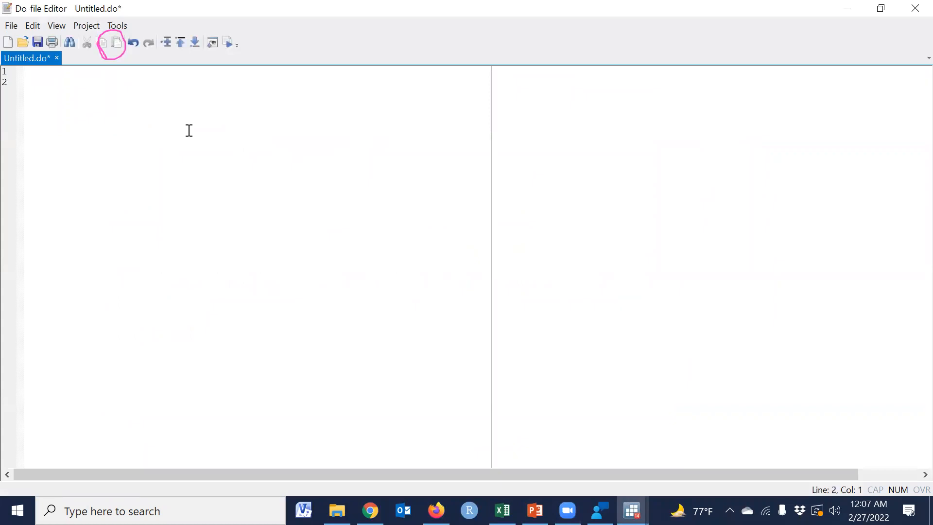
- Move the earlier import excel command from the Stata history into line 3 of the do-file and append the clear option
key("alt+Tab")
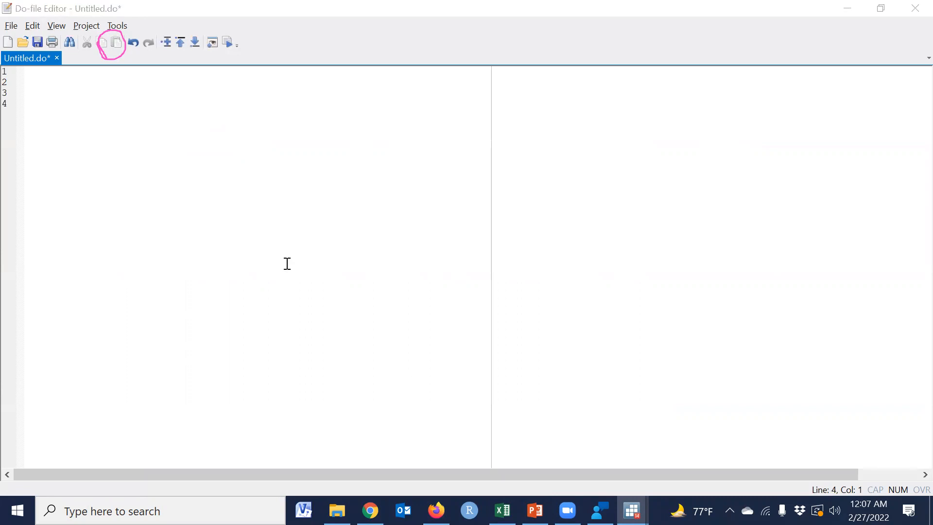
left_click(48, 105)
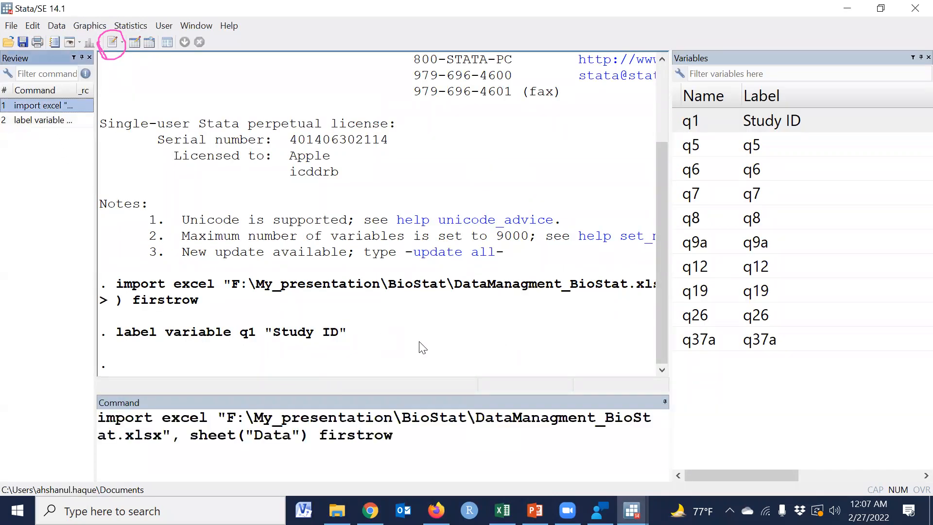
triple_click(412, 441)
key("ctrl+x")
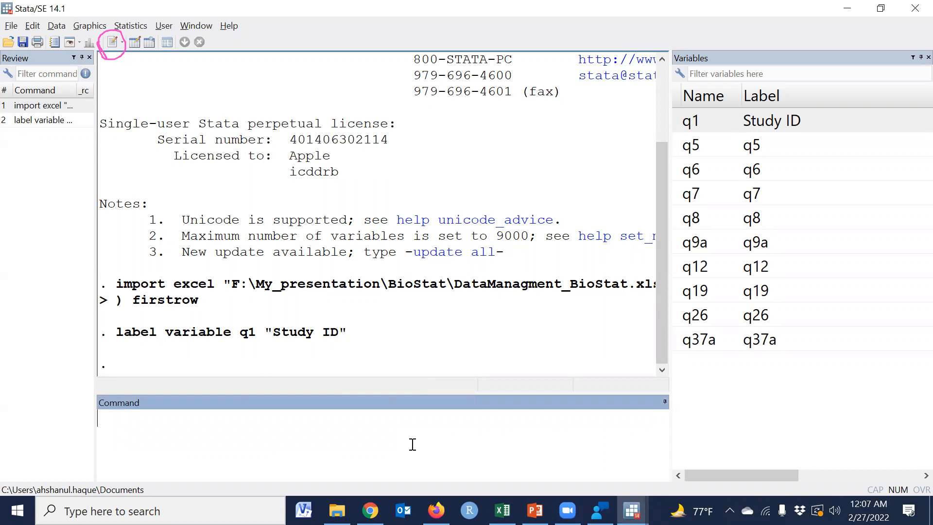
key("alt+Tab")
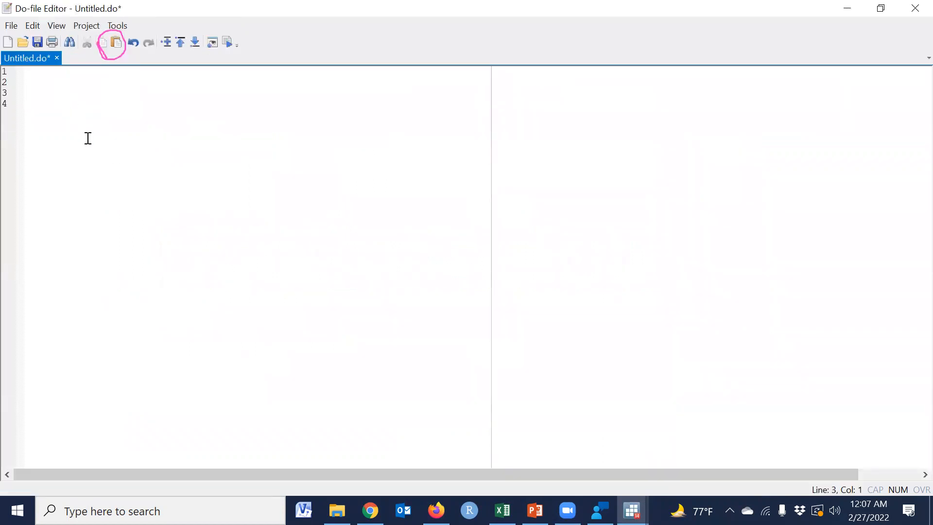
key("ctrl+v")
scroll(284, 232, "up", 3)
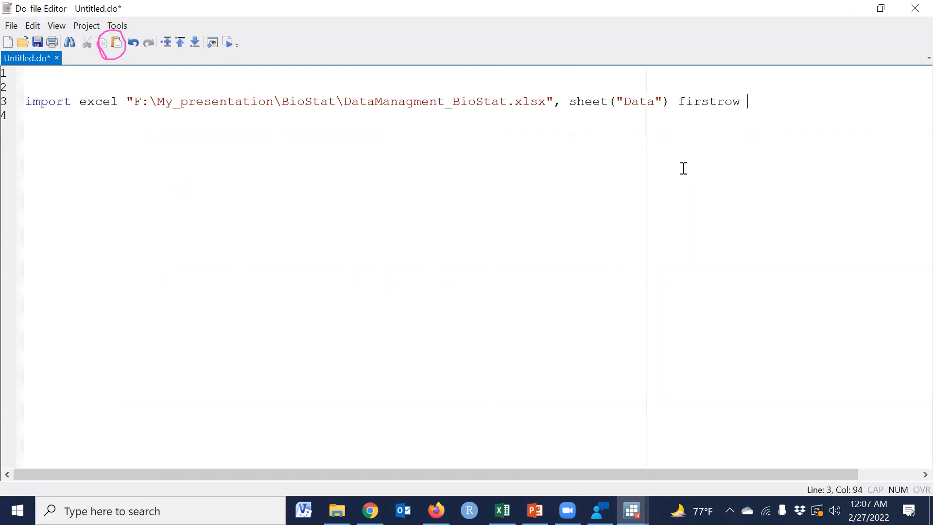
type("clear")
key("Return")
- Move the earlier label variable q1 "Study ID" command from the Stata history into the do-file below the import command
key("alt+Tab")
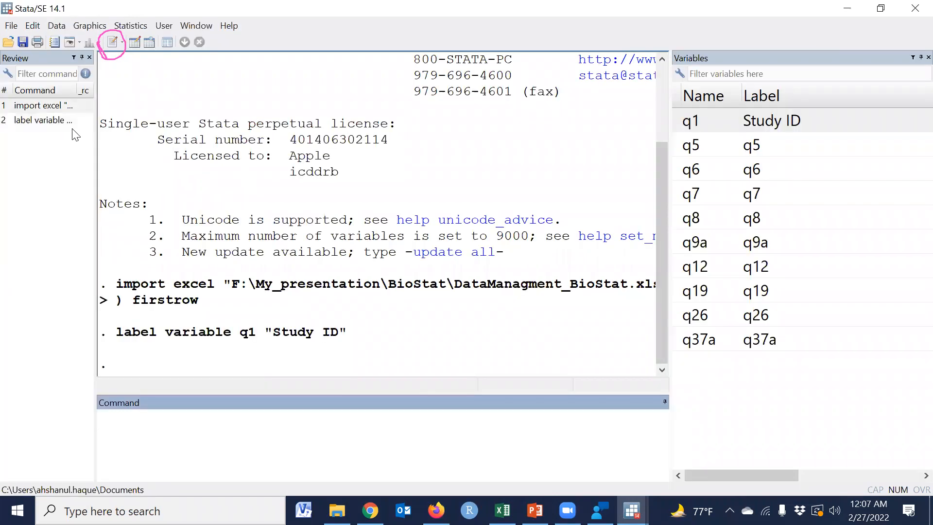
left_click(58, 120)
key("ctrl+a")
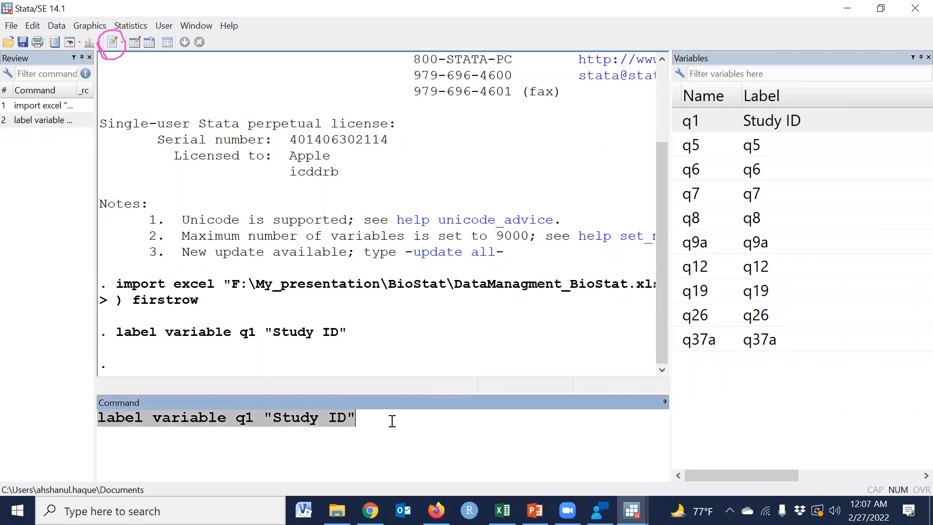
key("ctrl+x")
key("ctrl+9")
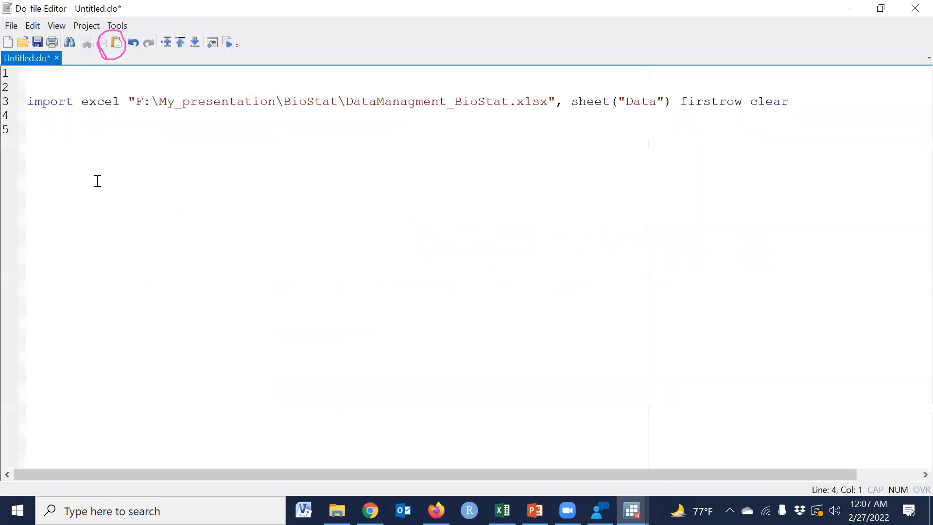
key("ctrl+v")
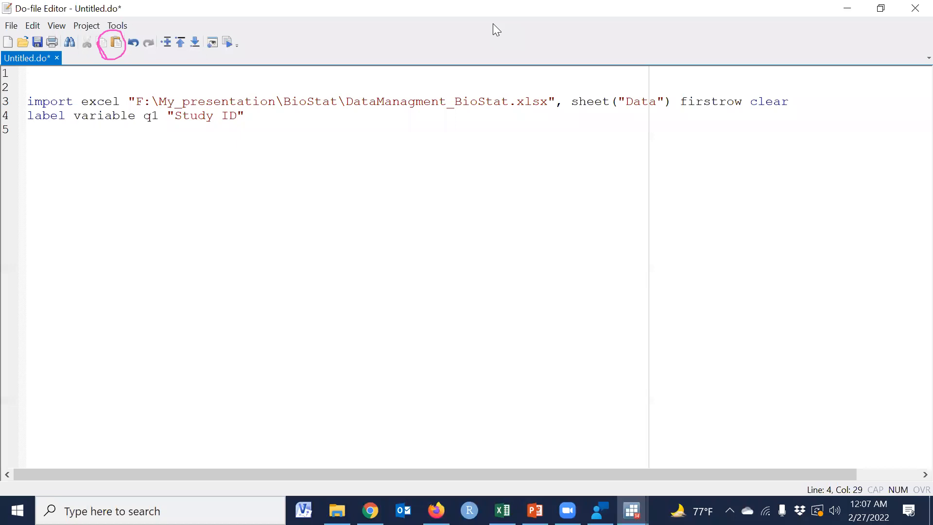
- Try to execute all the label variable lines from q1 through q37a in the do-file, and check Stata's output
left_click(544, 42)
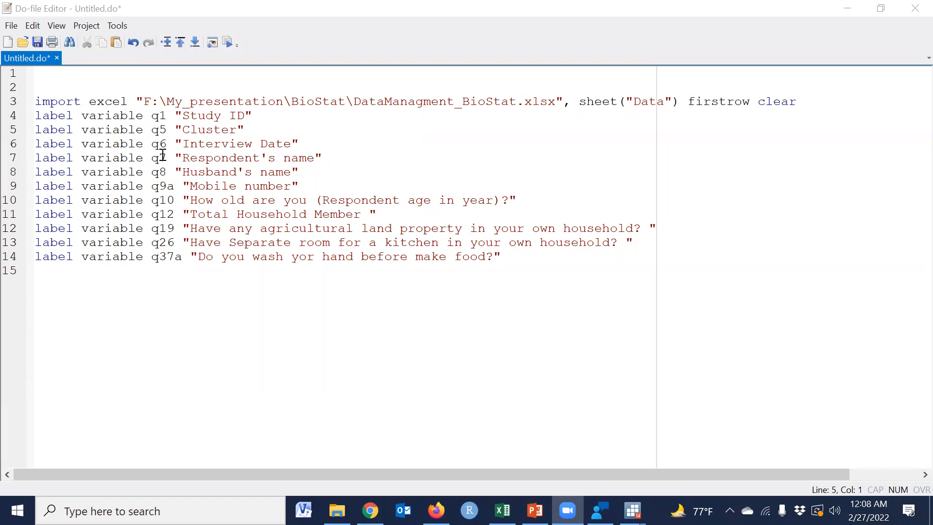
left_click(17, 119)
left_click_drag(18, 125, 19, 266)
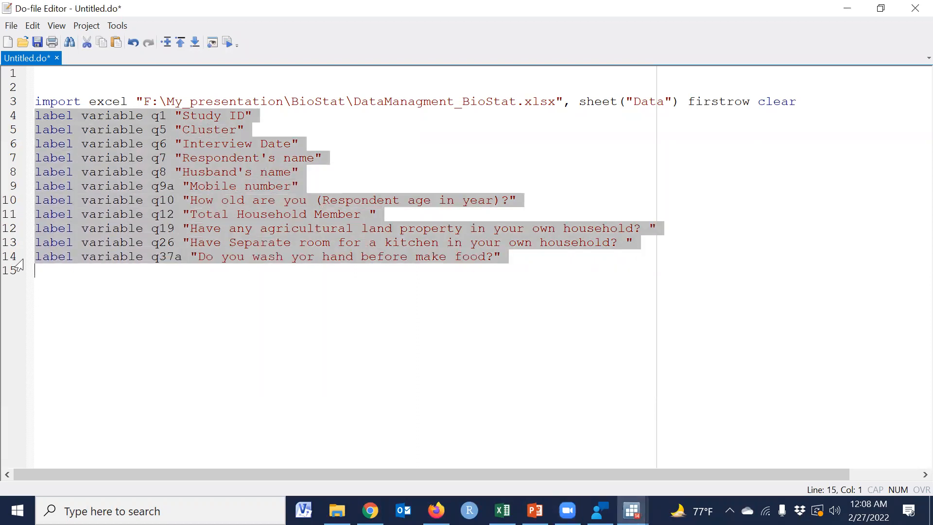
left_click(229, 43)
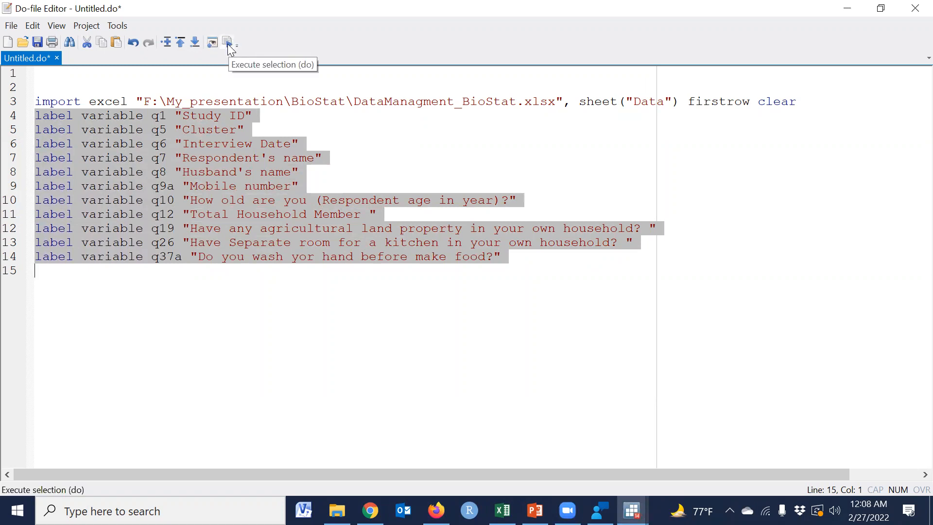
left_click(230, 48)
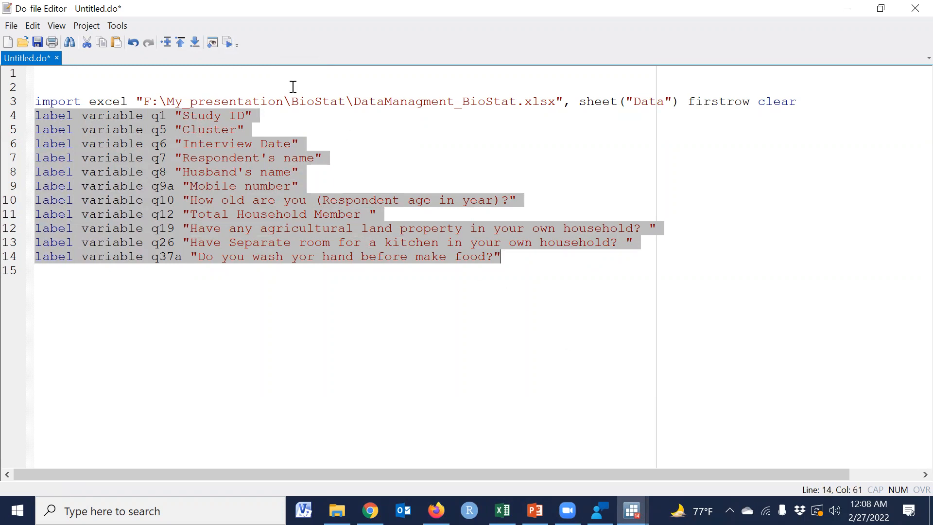
mouse_move(632, 511)
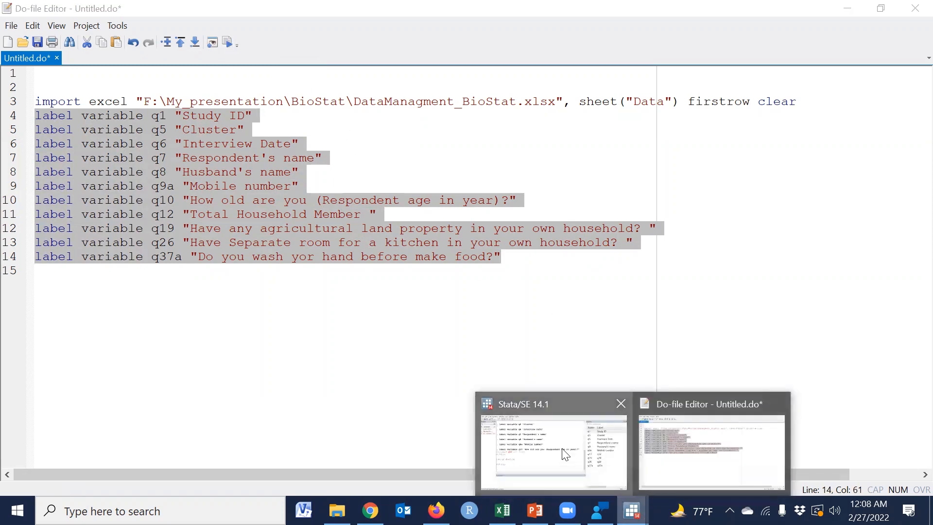
left_click(554, 438)
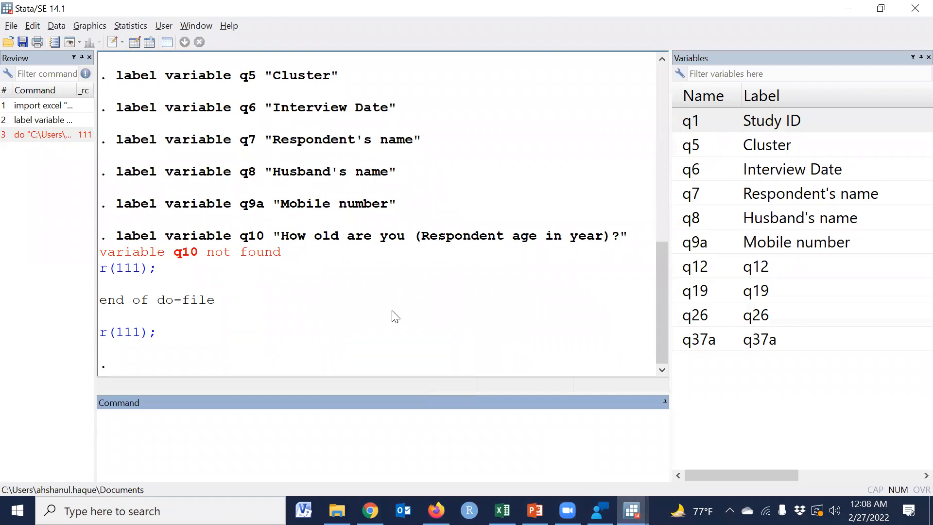
- Delete the q10 label line from the do-file and execute all the remaining label variable lines from q1 through q37a
key("alt+Tab")
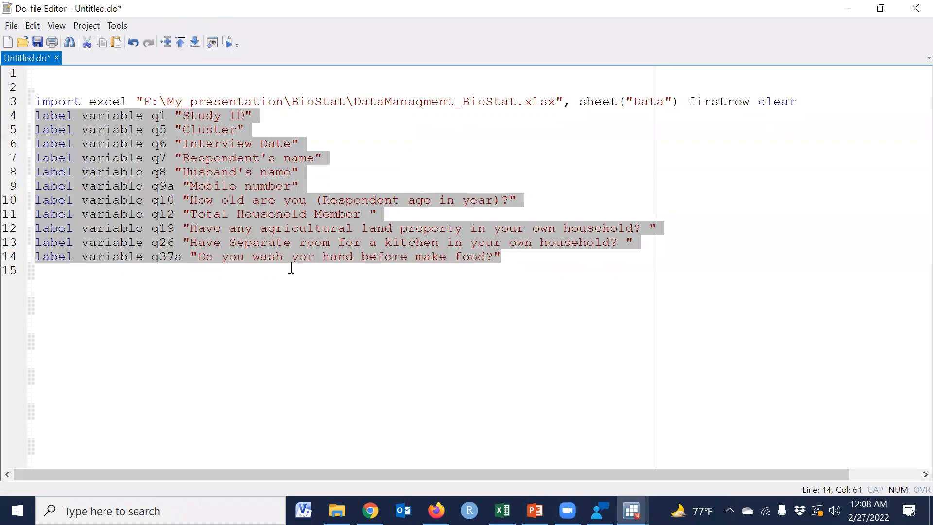
left_click(19, 203)
key("Delete")
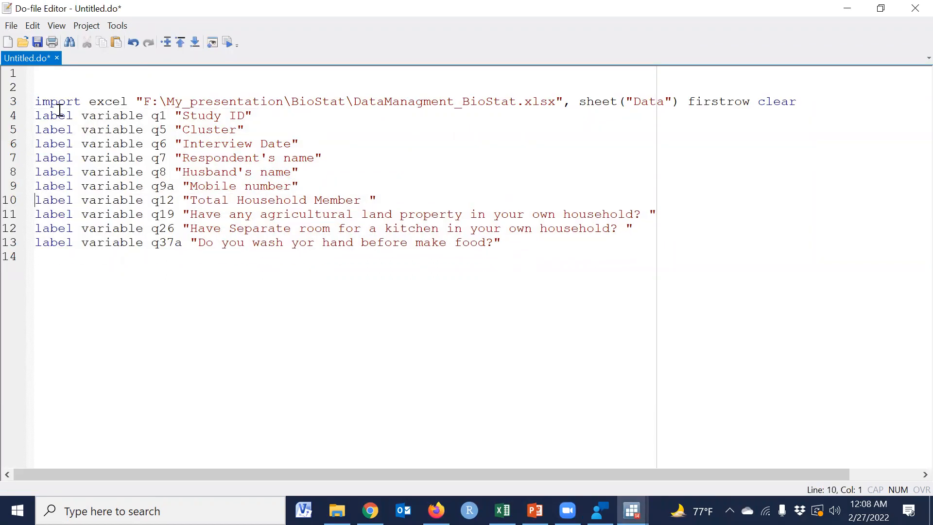
left_click(18, 119)
left_click_drag(18, 132, 34, 261)
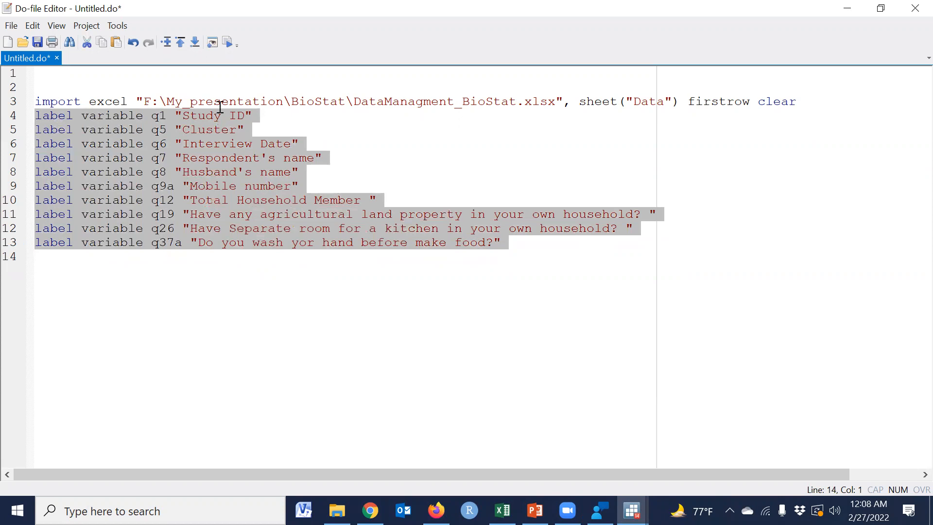
left_click(228, 43)
key("alt+Tab")
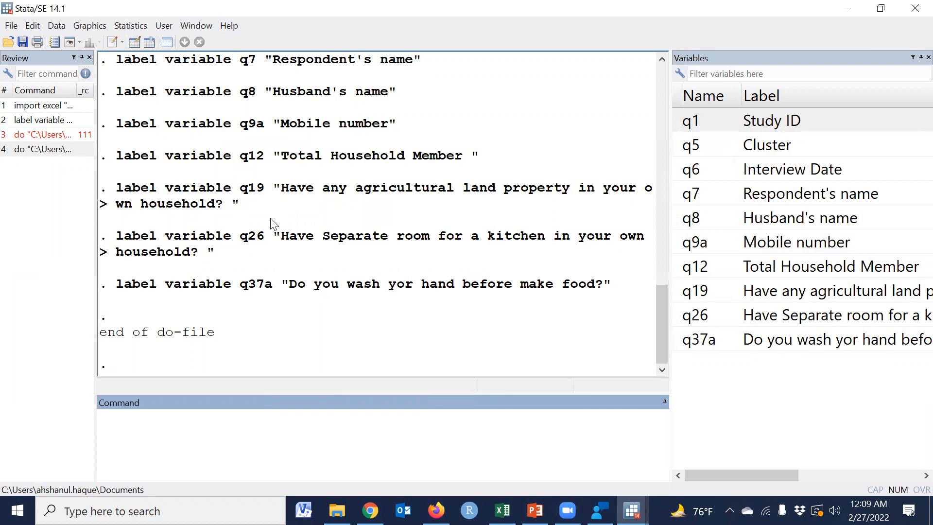
- Switch to Excel and review the value codes and labels listed for each question in the Ques sheet
left_click(502, 510)
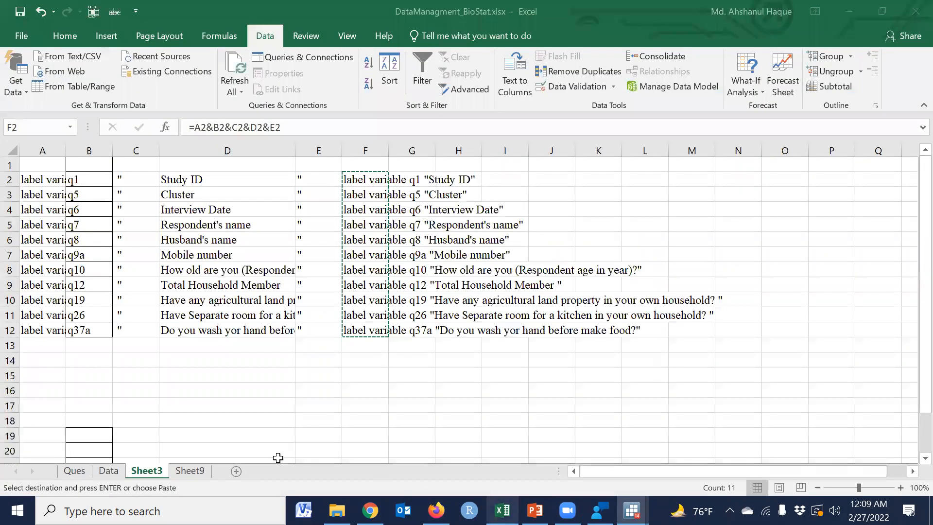
left_click(74, 472)
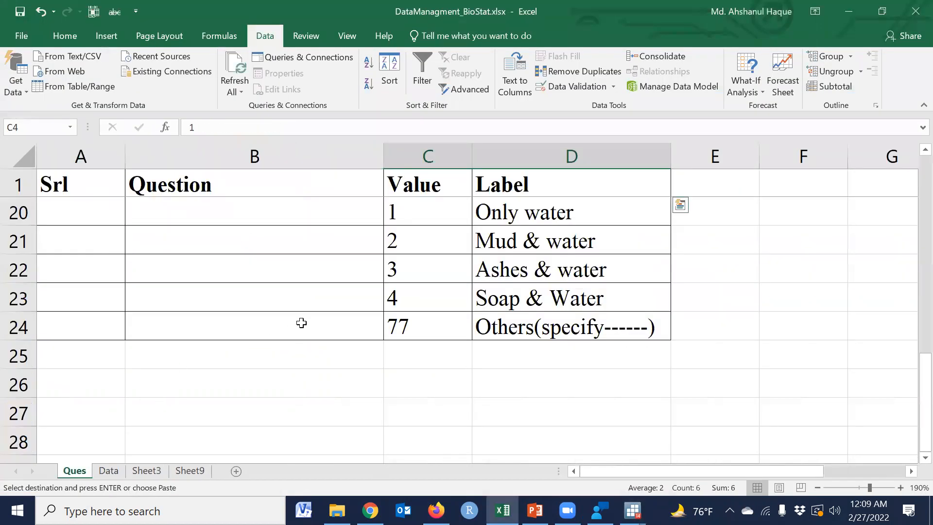
scroll(382, 301, "up", 6)
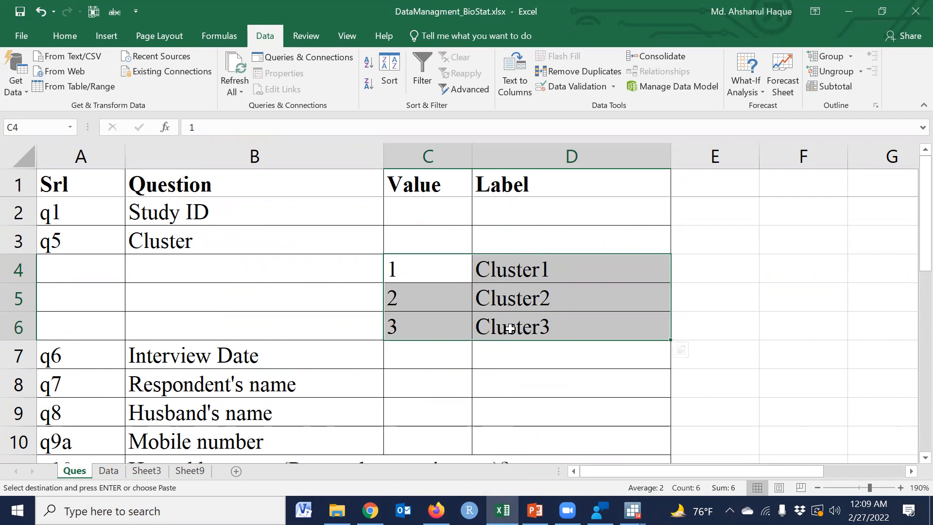
scroll(515, 329, "down", 4)
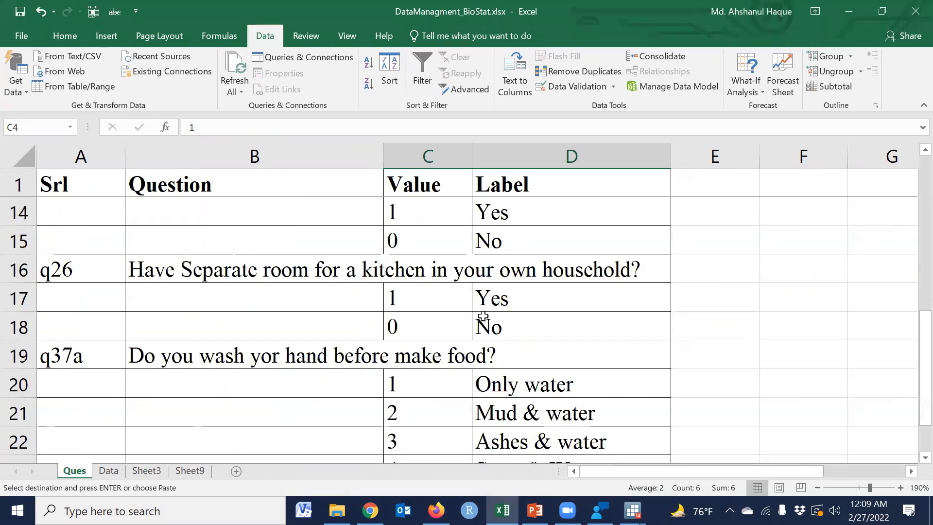
scroll(492, 293, "down", 3)
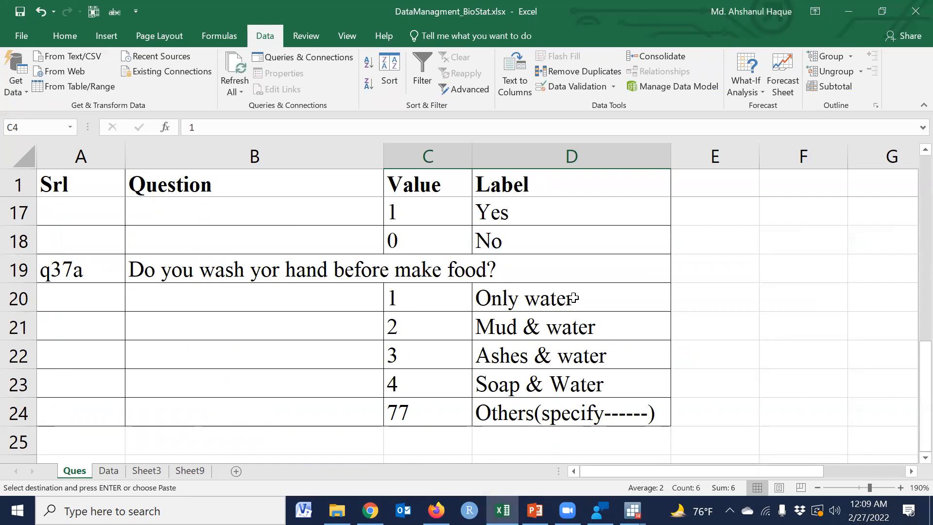
scroll(353, 356, "up", 1)
scroll(353, 357, "up", 5)
left_click(353, 357)
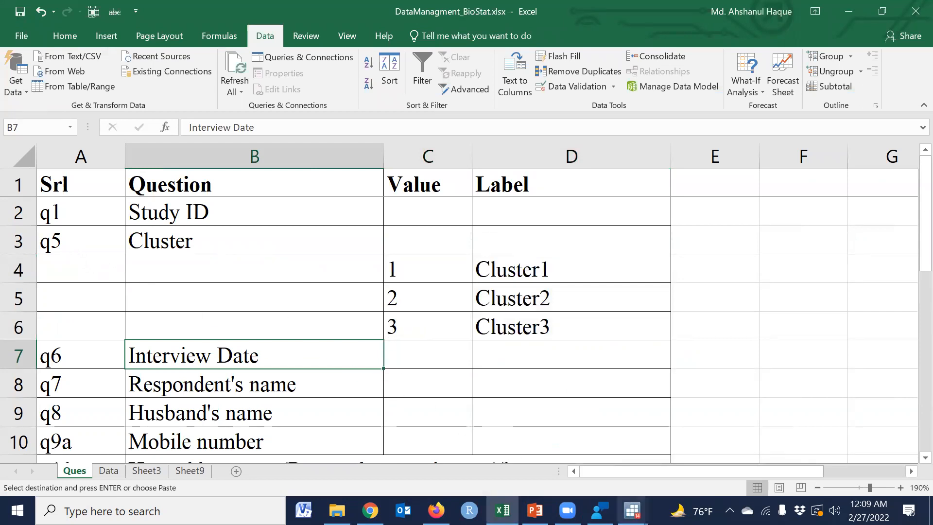
- Return to Stata and begin a label define command for q5 that maps value 1 to "Cluster 1"
mouse_move(632, 510)
left_click(489, 450)
type("label desfine")
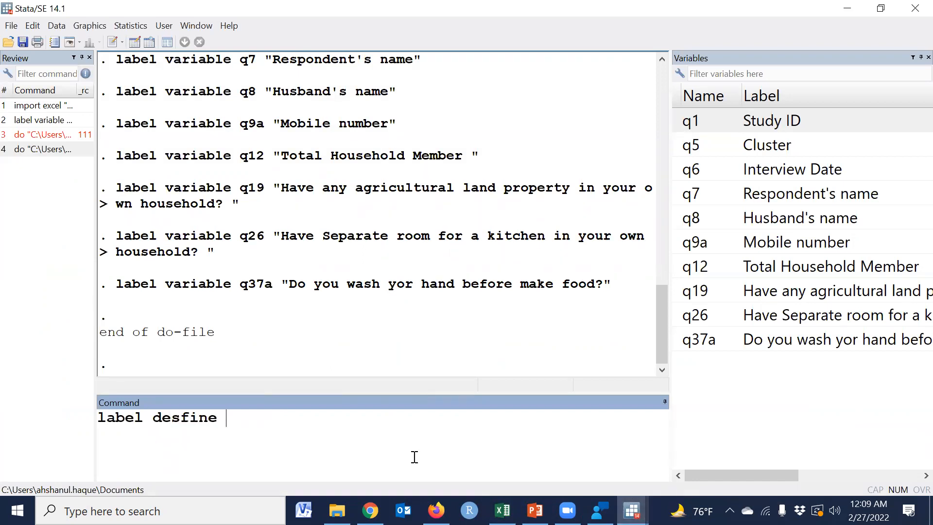
key("BackSpace")
key("BackSpace")
key("BackSpace")
key("BackSpace")
key("BackSpace")
key("BackSpace")
type("fine q5")
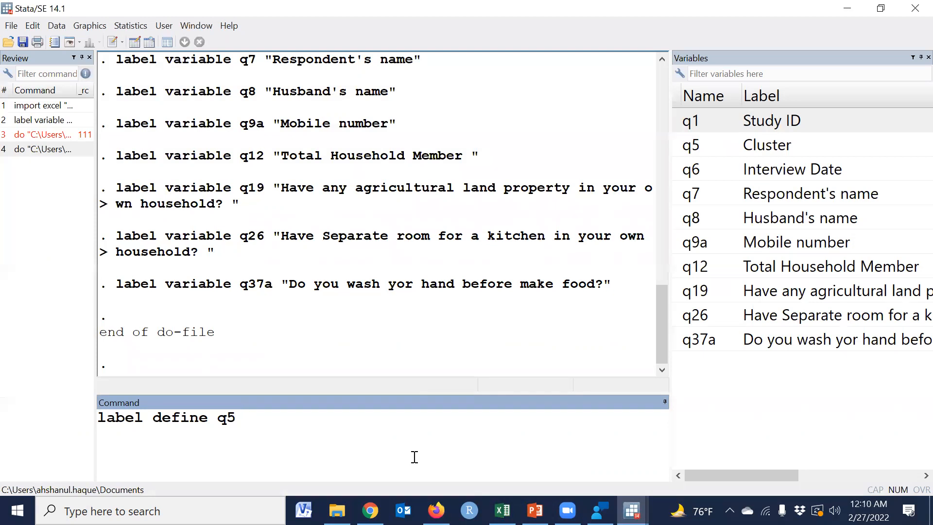
type("1 \"\"")
type("Cluste")
type("r")
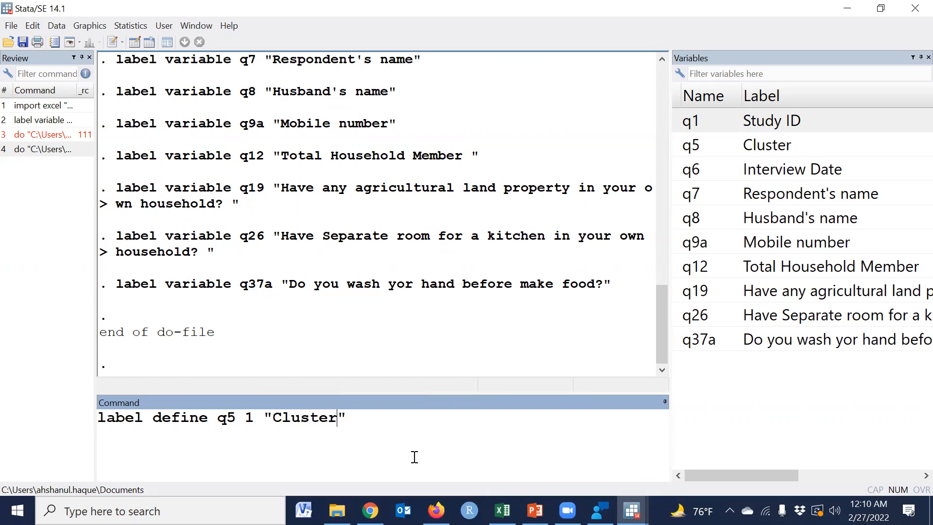
type(" 1")
- Complete the q5 label definition with 2 "Cluster 2" and 3 "Cluster 3", add the replace option and run it
type("2 \"Cluster 2")
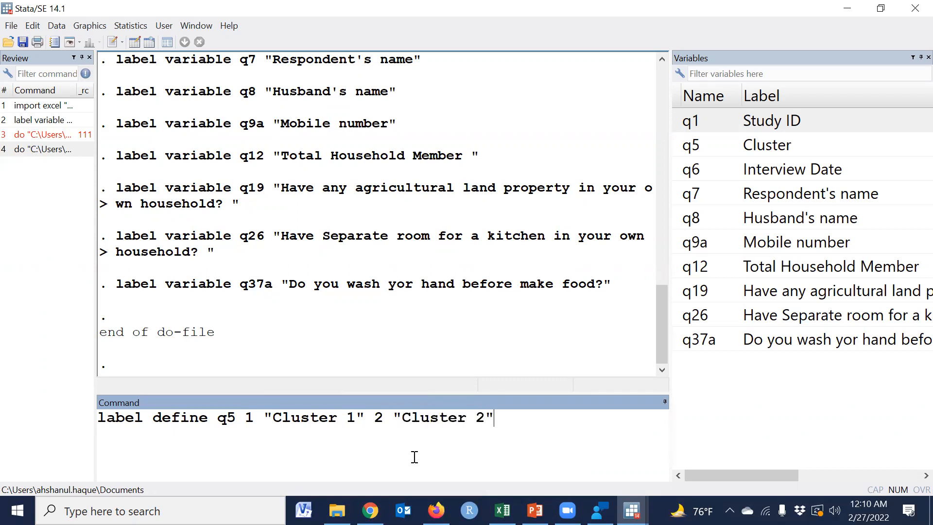
type("3")
type("\"\"")
type("Clu")
type("ster")
type(" 3")
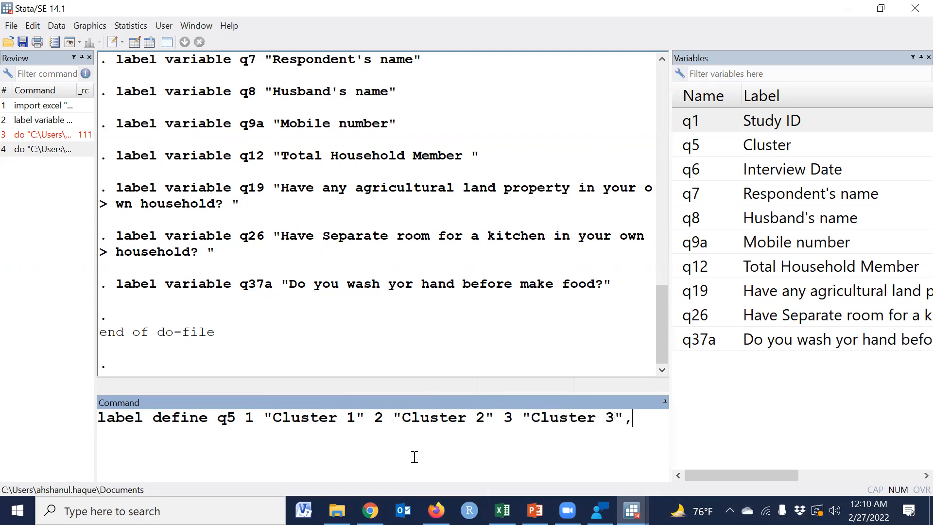
type(", replace")
key("Return")
- Assign the q5 value label to variable q5 with the label value command
type("la")
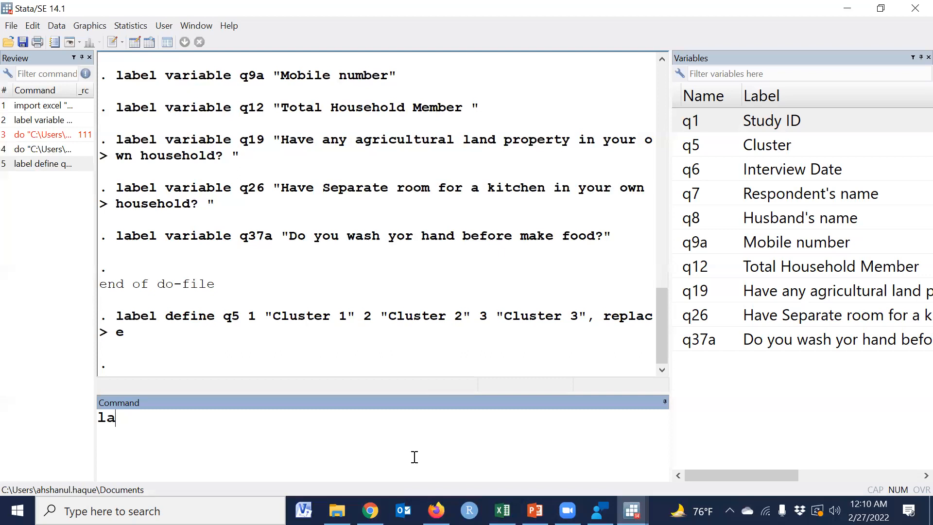
type("bel value")
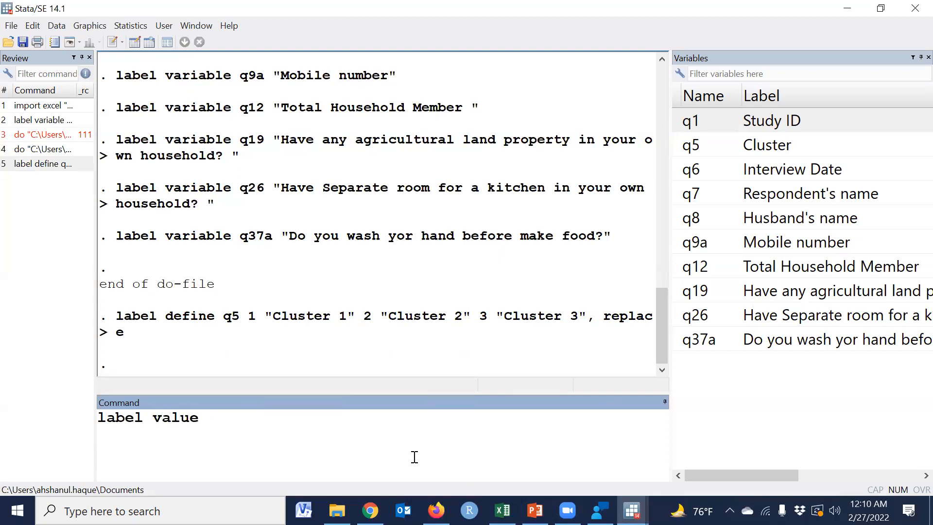
left_click(682, 145)
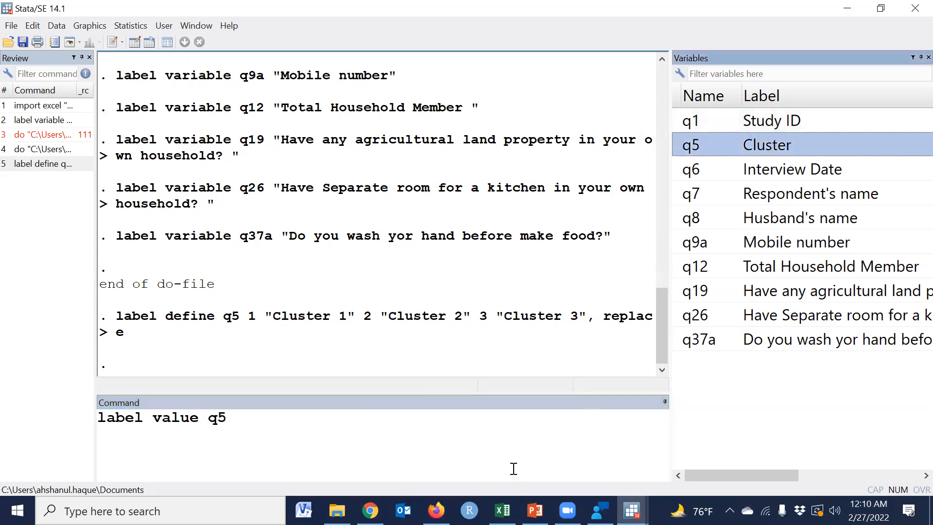
left_click(681, 145)
left_click(450, 443)
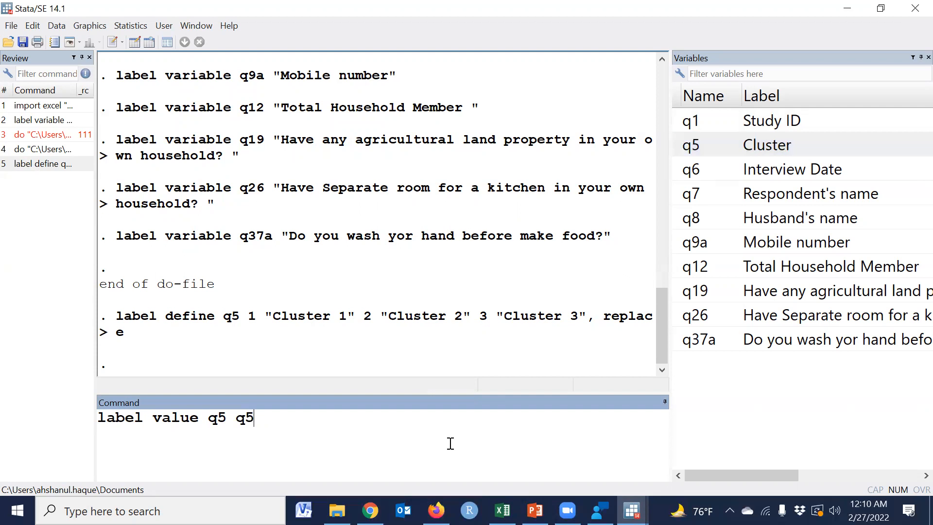
key("Return")
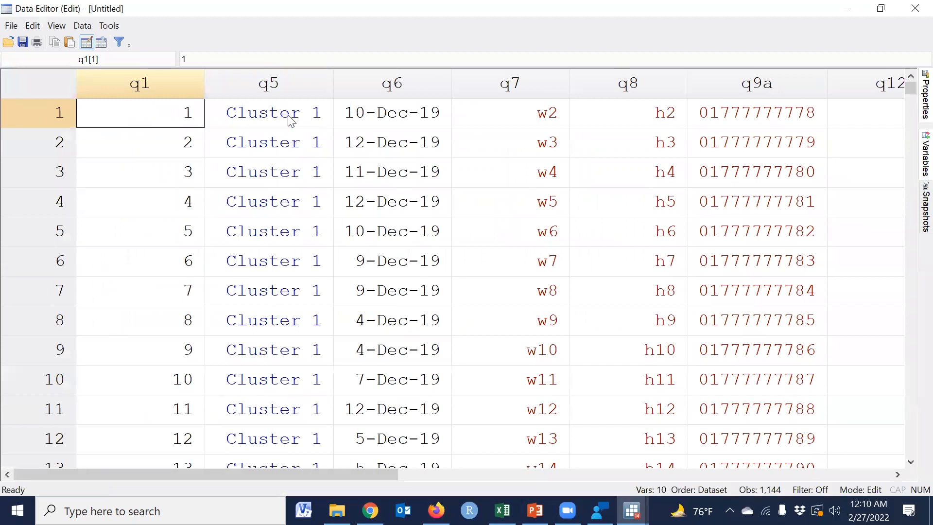
- Look through the q5 column in the Data Editor to check its cluster labels, and return to the main Stata window
scroll(318, 272, "down", 20)
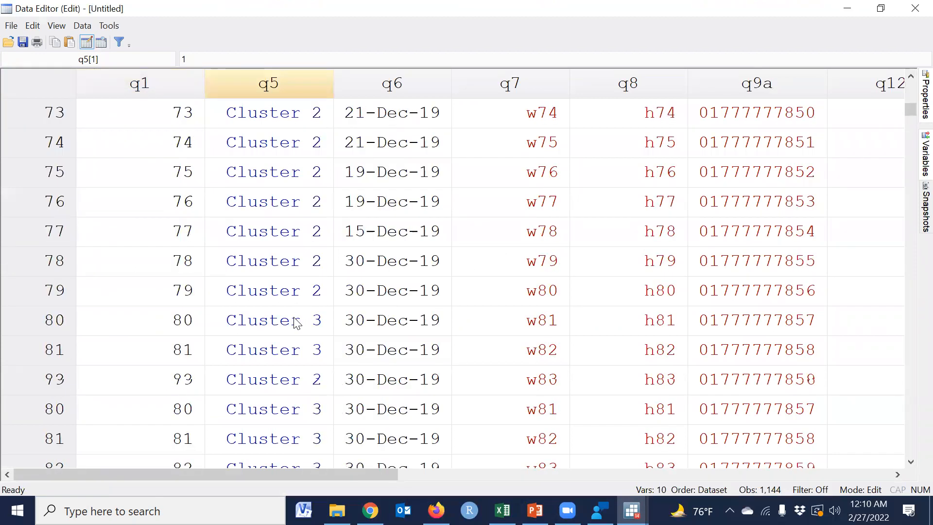
scroll(294, 329, "down", 10)
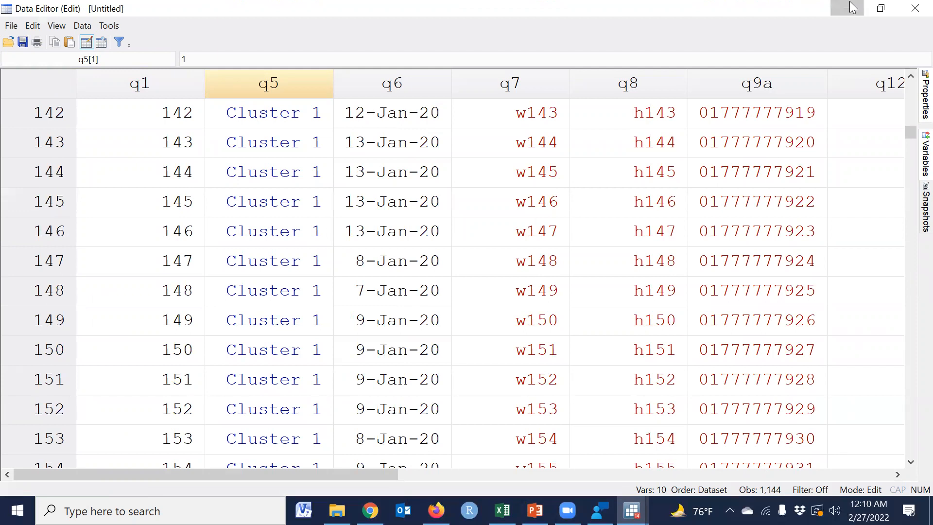
left_click(847, 8)
- Move the q5 label define and label value commands from the command history into the do-file below the variable labels
left_click(57, 164)
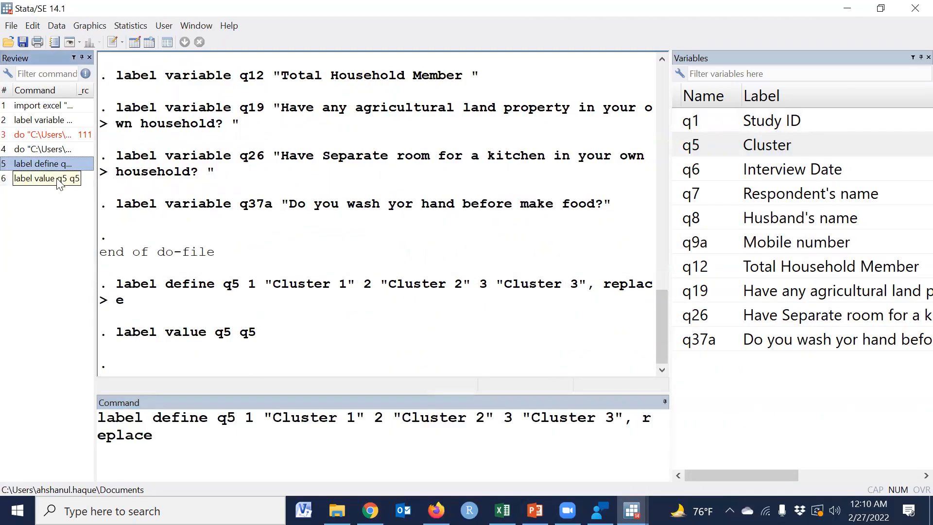
left_click(58, 179, "shift")
key("Delete")
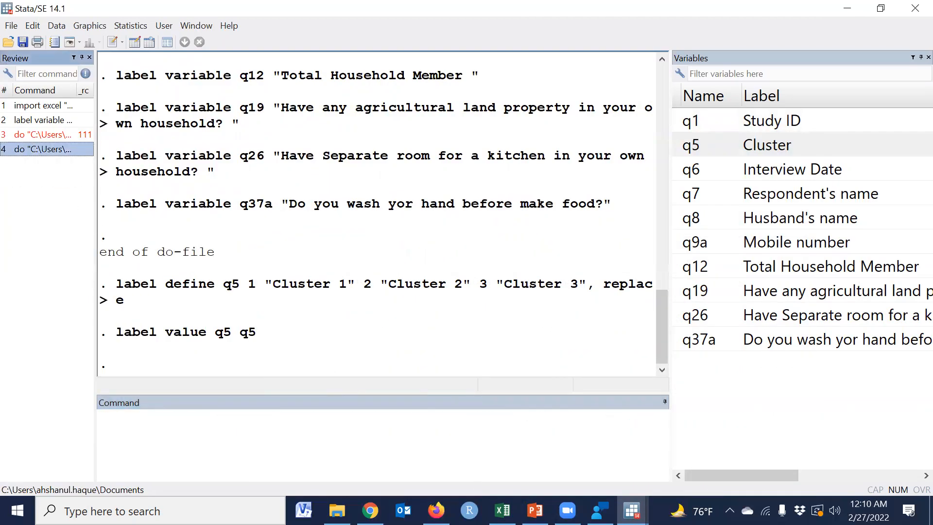
mouse_move(632, 511)
left_click(634, 448)
left_click(126, 303)
type("label define q5 1 \"Cluster 1\" 2 \"Cluster 2\" 3 \"Cluster 3\", replace label value q5 q5")
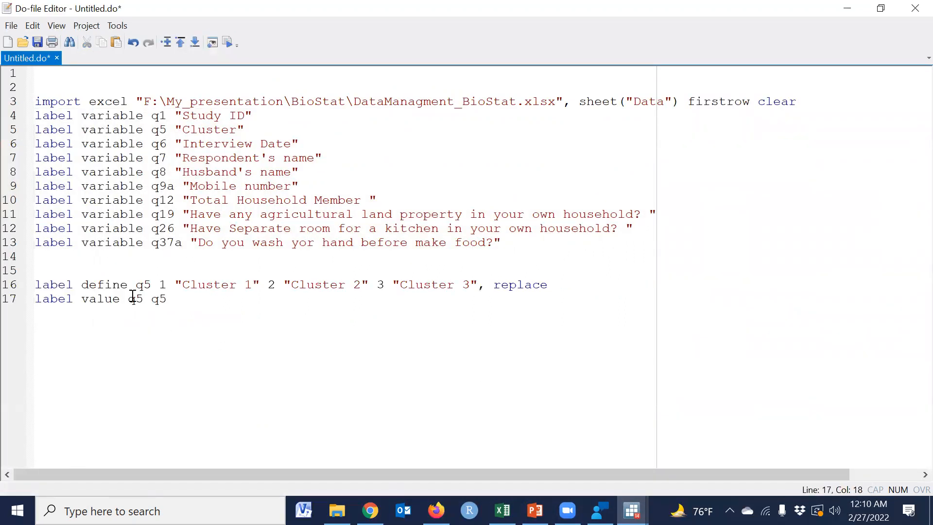
- Insert three line breaks after the q5 label define command in the do-file
left_click(561, 287)
key("Return")
key("Return")
key("Return")
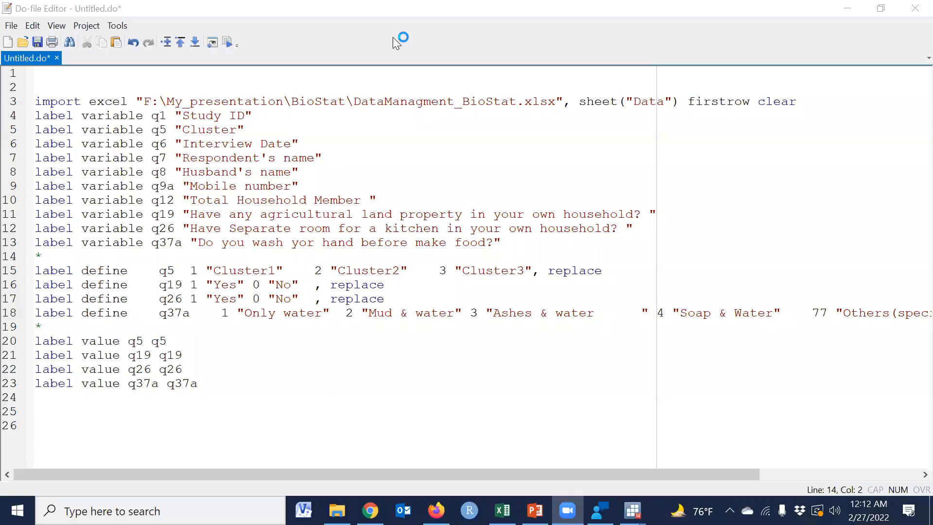
left_click(184, 408)
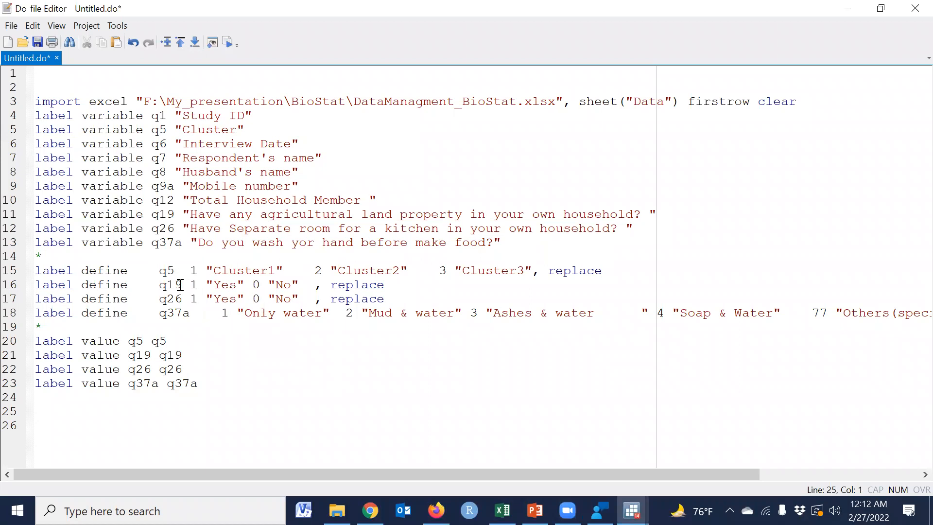
left_click(195, 335)
left_click(192, 271)
type("i")
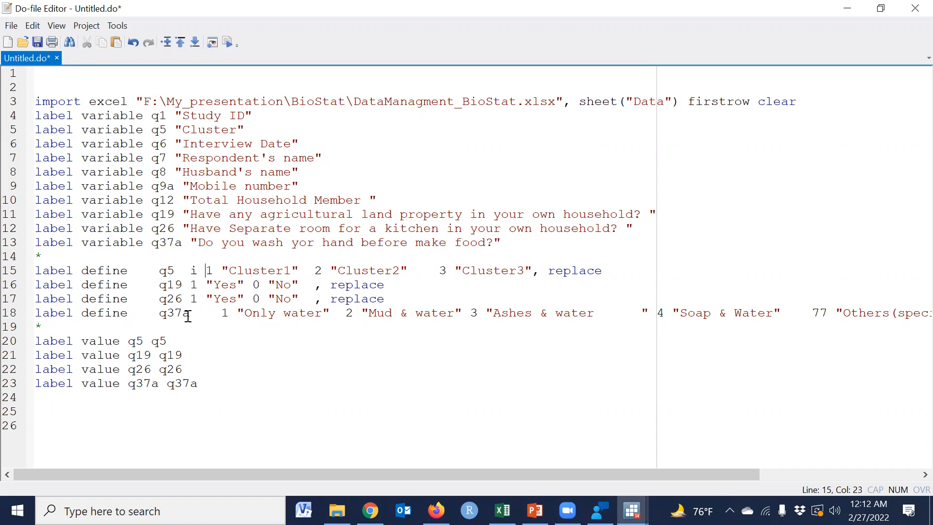
key("BackSpace")
key("BackSpace")
type("1")
key("BackSpace")
key("BackSpace")
- Run only the do-file lines that define and assign the value labels for q5, q19, q26 and q37a
key("Home")
key("shift+Down")
key("shift+Down")
key("shift+Down")
key("shift+Down")
key("shift+Down")
key("shift+Down")
key("shift+Down")
key("shift+Down")
key("shift+Down")
left_click_drag(19, 272, 240, 392)
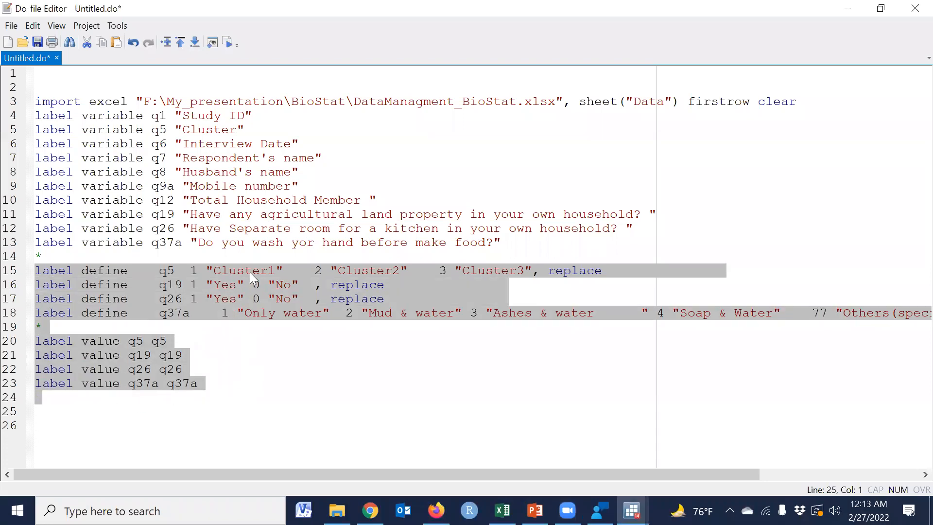
left_click(229, 43)
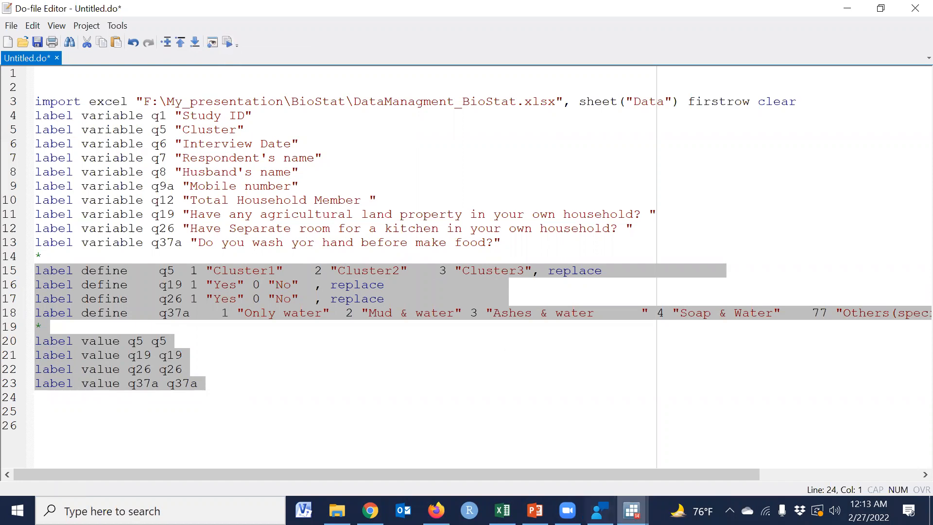
- Review the output of the label define and label value commands in the main Stata window
mouse_move(632, 510)
left_click(554, 457)
scroll(319, 231, "up", 5)
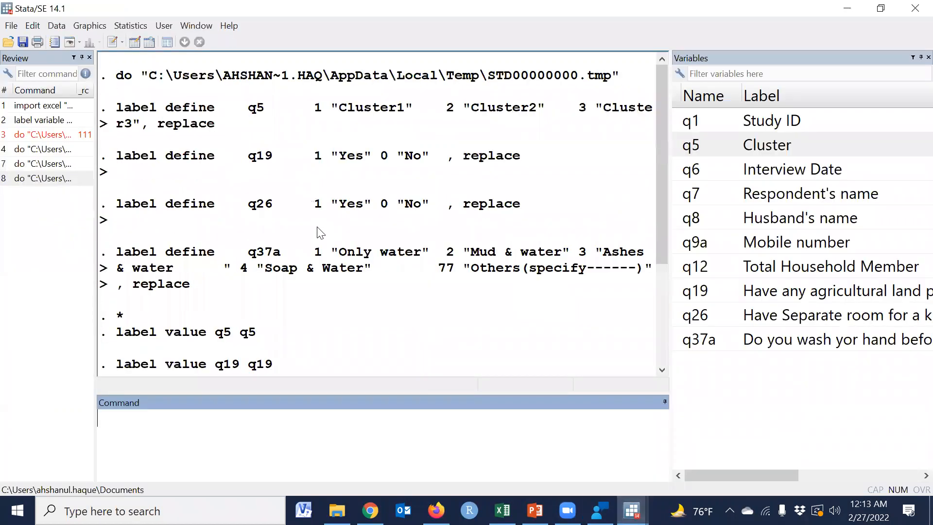
scroll(370, 158, "down", 4)
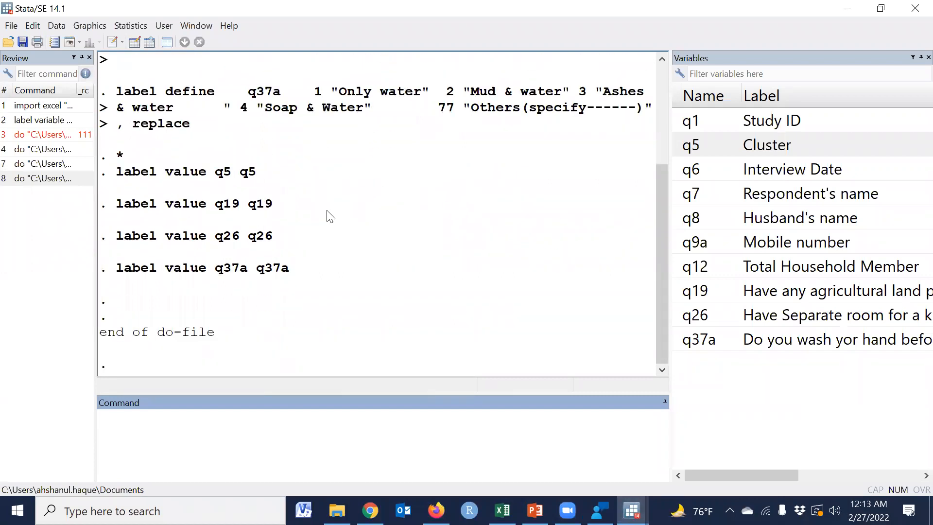
scroll(292, 184, "up", 3)
- Open the dataset in the Data Editor and check the codes behind the Yes and No labels of q19 and q26
left_click(135, 42)
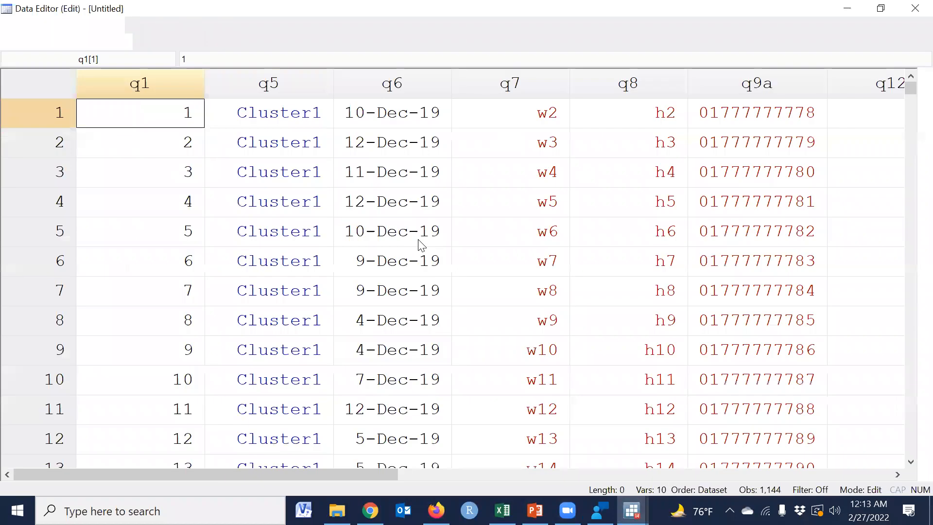
left_click_drag(174, 472, 395, 457)
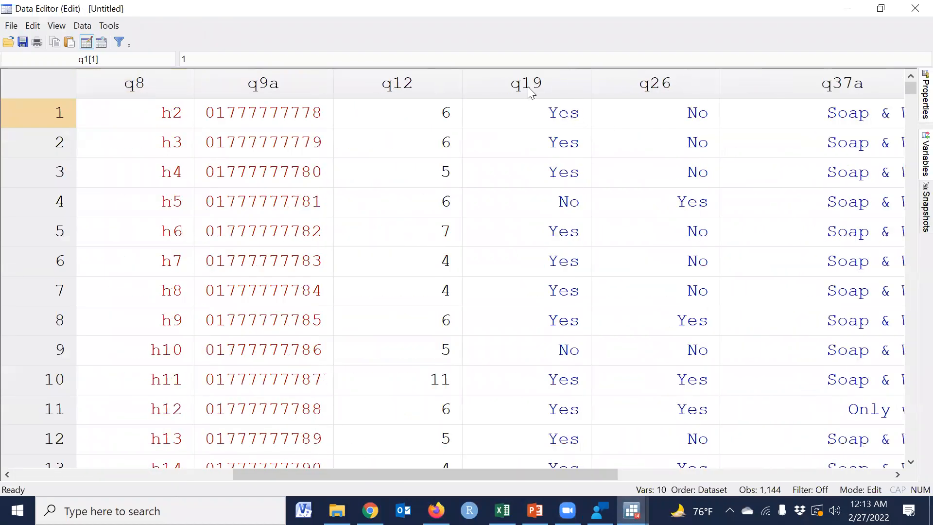
left_click(561, 118)
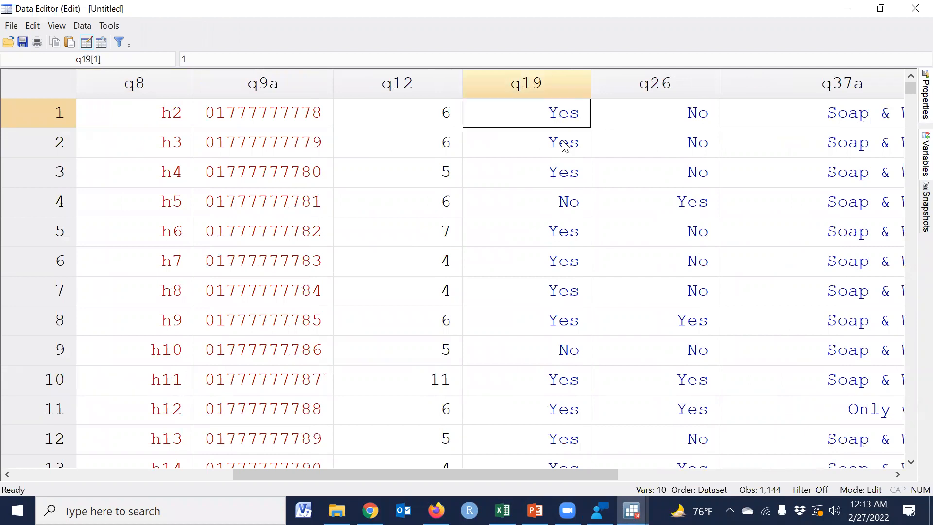
left_click(578, 208)
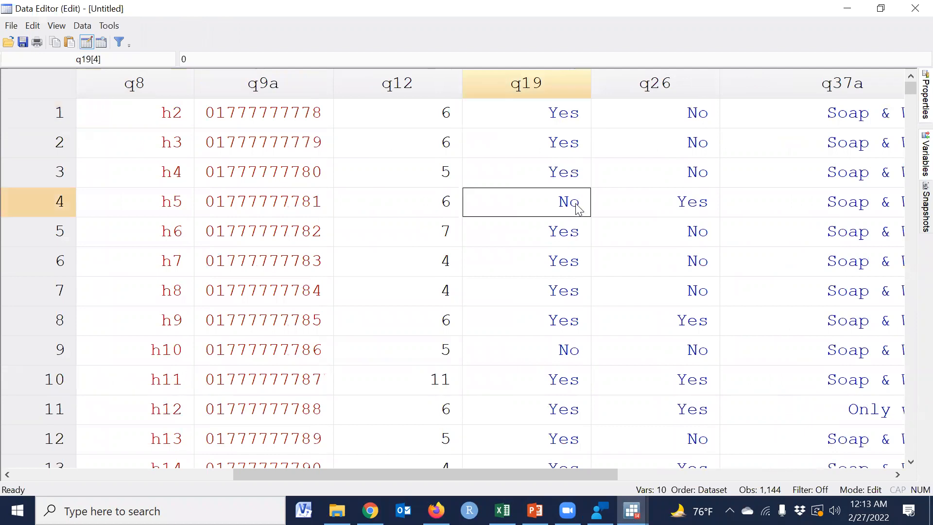
left_click(689, 117)
left_click(689, 202)
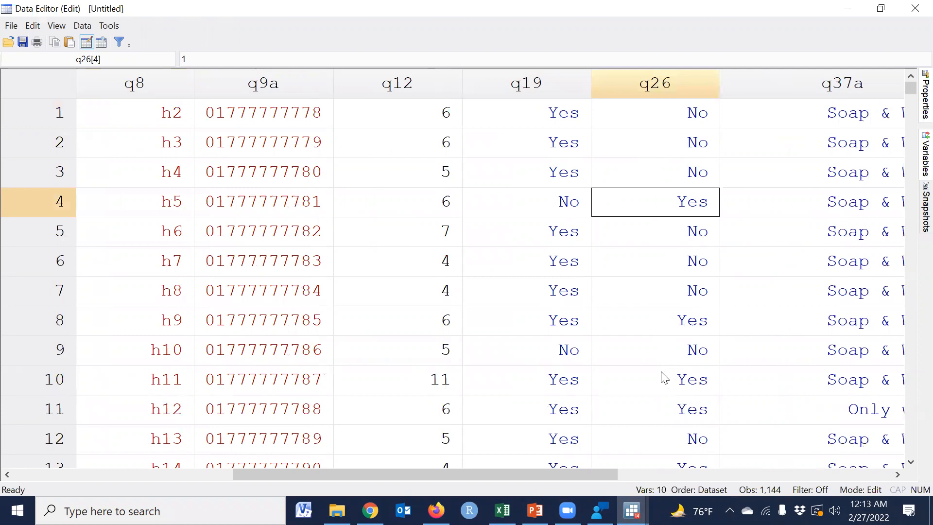
- Check the numeric codes behind several "Soap & Water" and "Only water" entries in the q37a column
left_click_drag(594, 476, 694, 92)
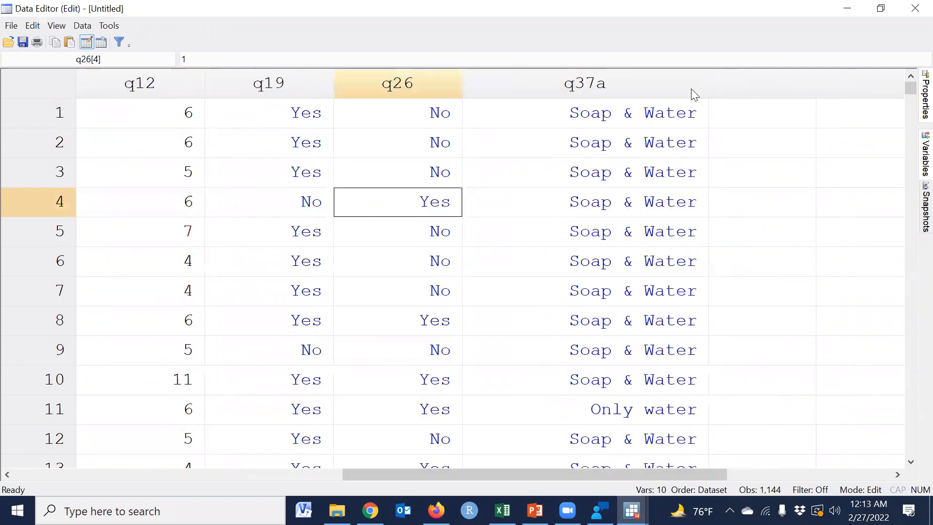
left_click(642, 124)
scroll(634, 173, "down", 5)
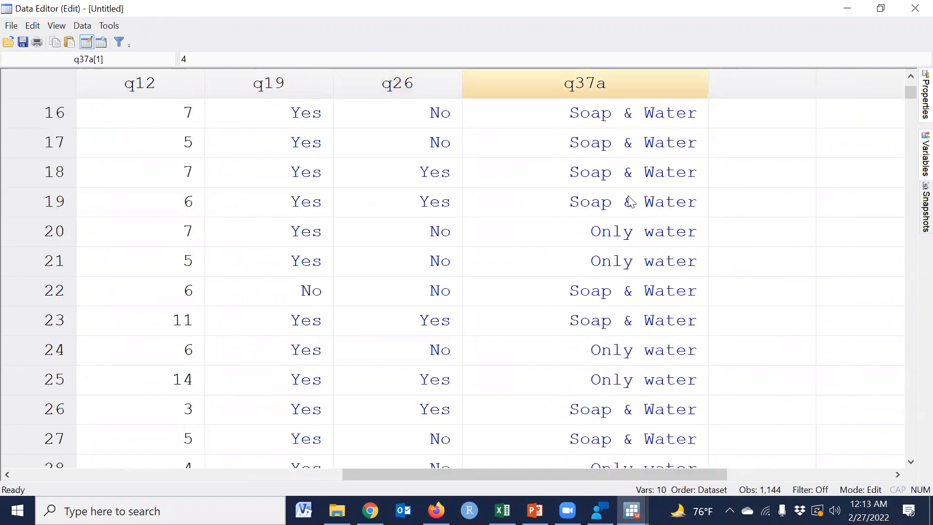
left_click(639, 239)
scroll(640, 239, "down", 5)
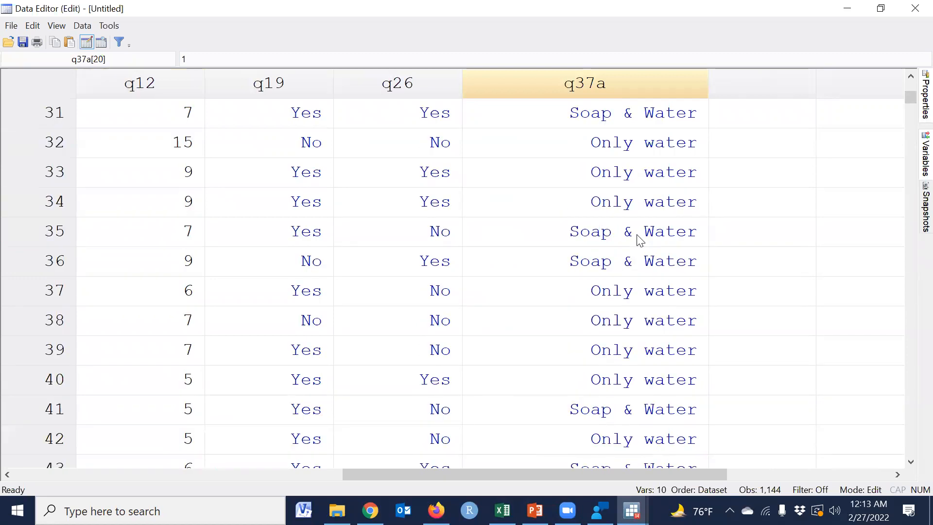
left_click(640, 239)
scroll(638, 241, "down", 13)
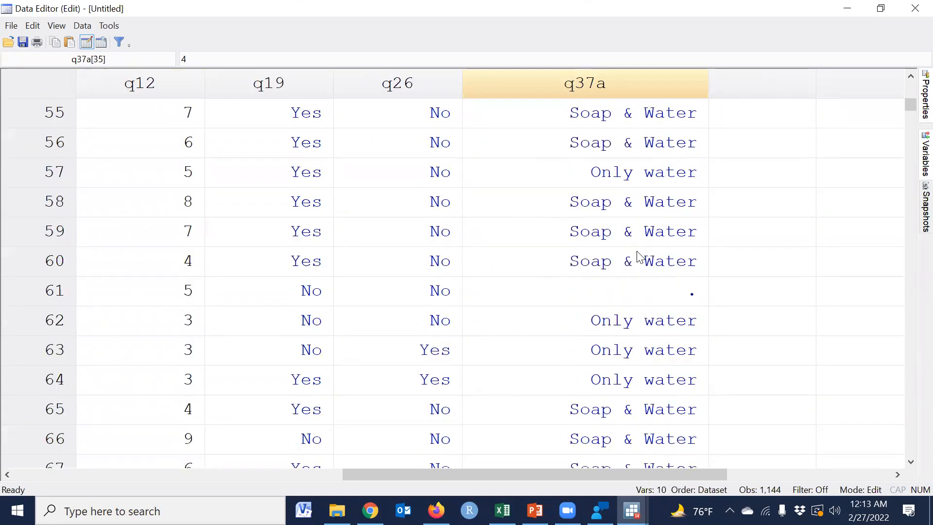
scroll(639, 260, "down", 1)
left_click(629, 352)
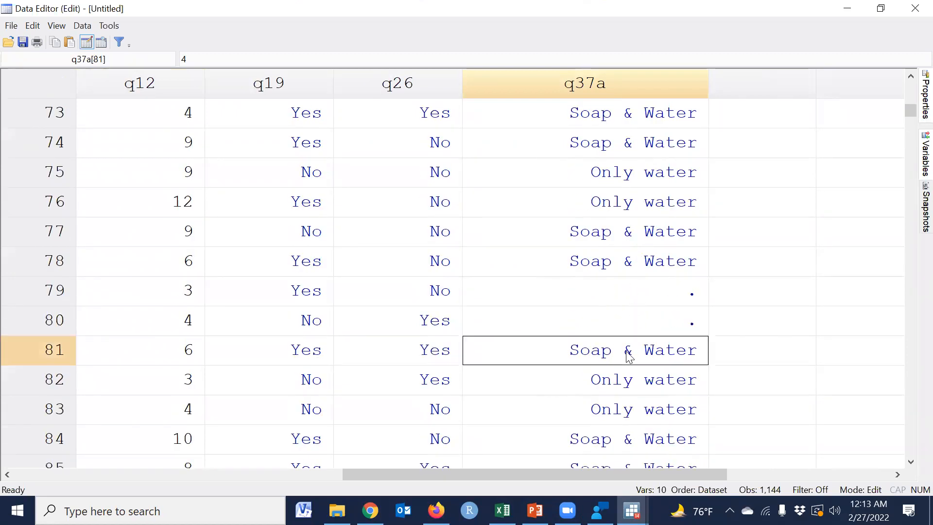
- Browse further records for labelled values, return to the first rows and columns, and close the Data Editor
scroll(630, 355, "down", 4)
scroll(629, 358, "down", 20)
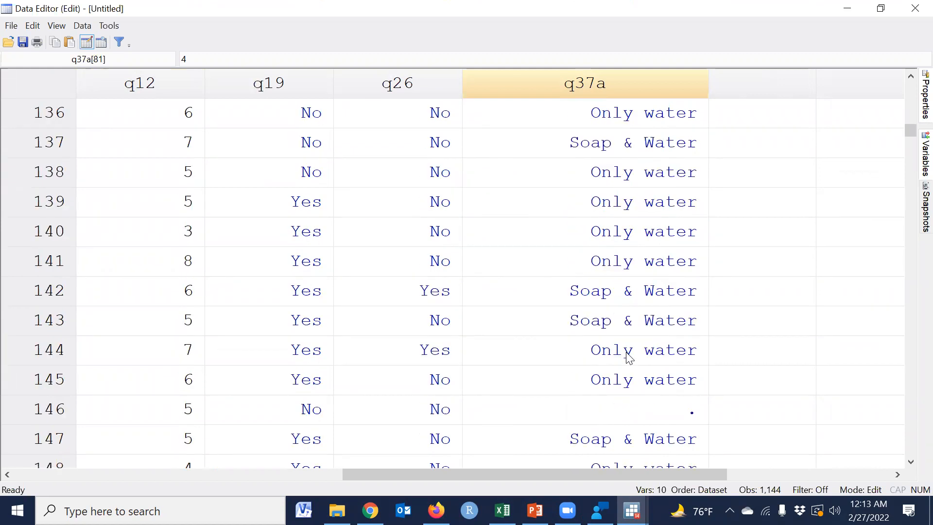
scroll(627, 365, "down", 12)
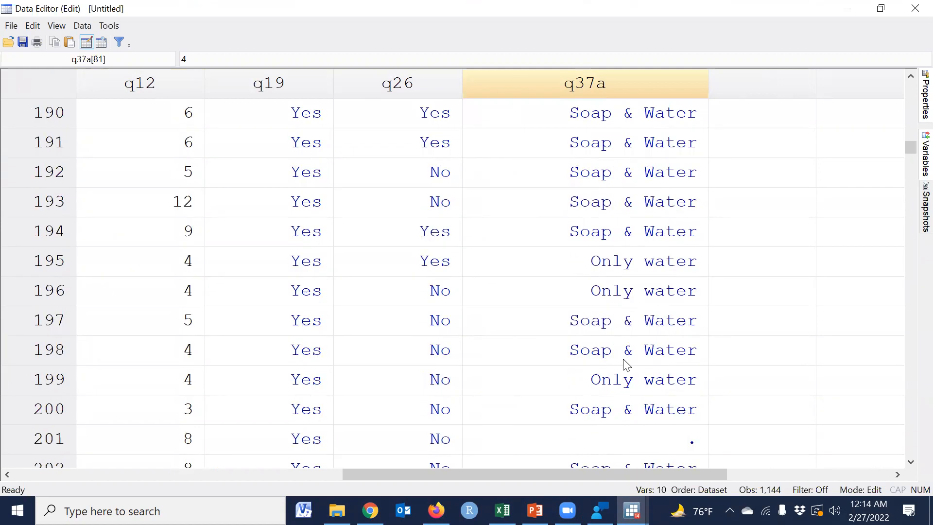
scroll(626, 360, "down", 20)
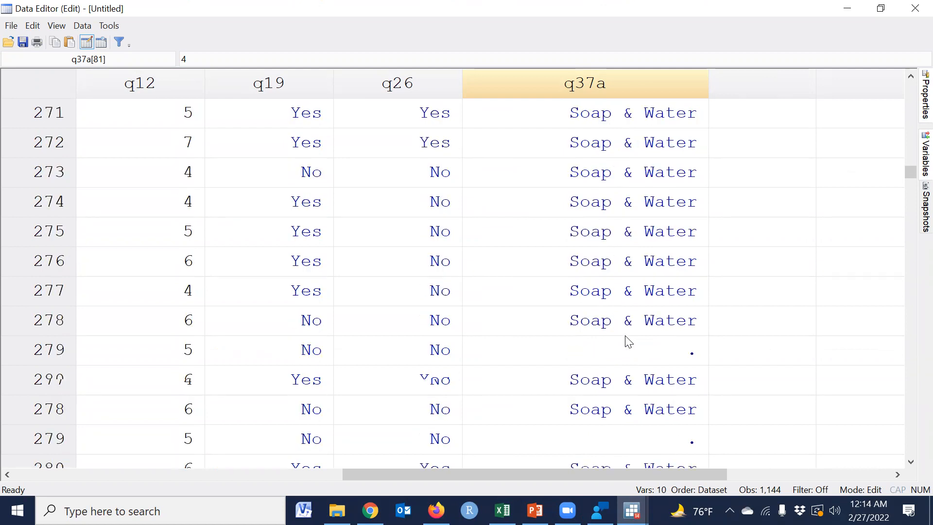
scroll(627, 341, "down", 20)
scroll(627, 342, "down", 20)
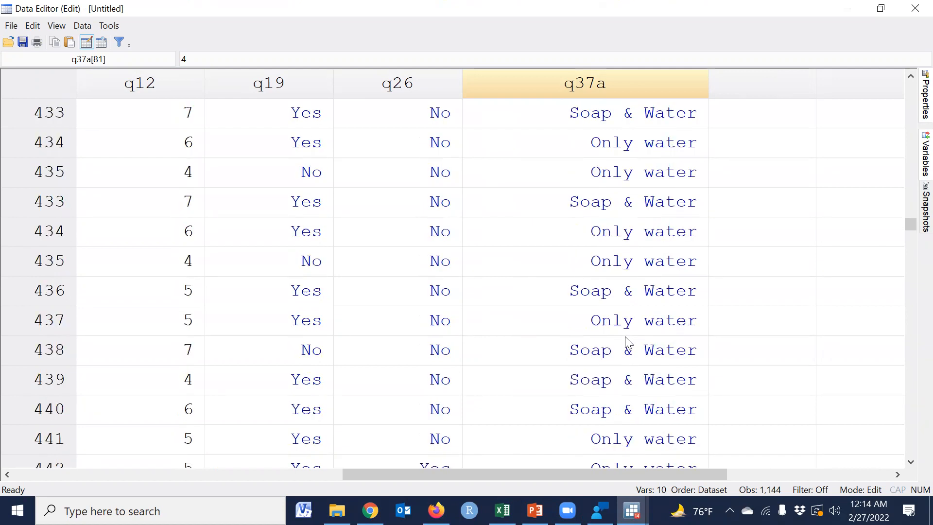
scroll(628, 342, "up", 20)
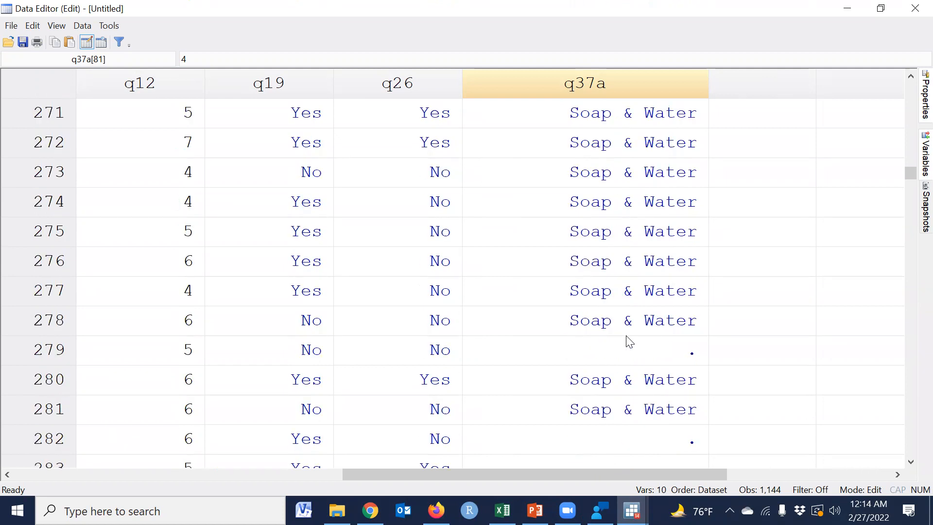
scroll(627, 342, "up", 20)
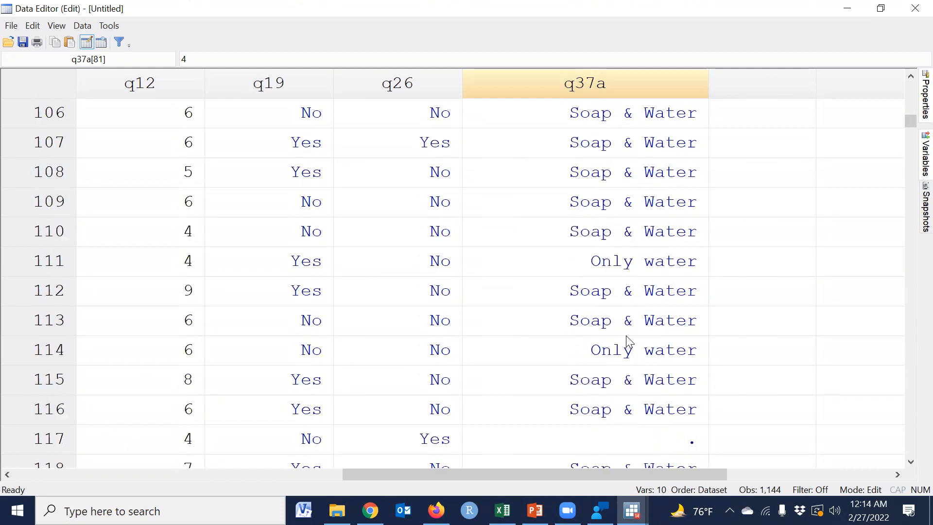
scroll(627, 341, "up", 20)
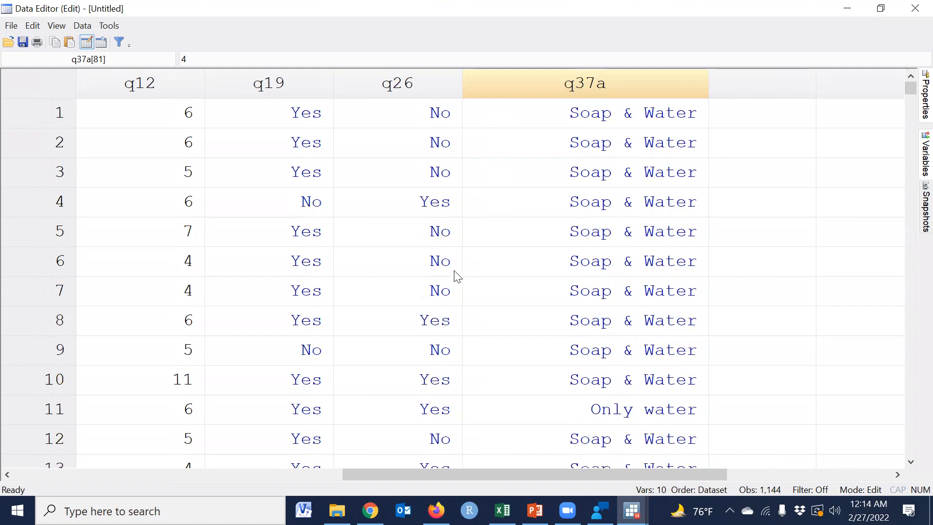
left_click_drag(608, 475, 308, 475)
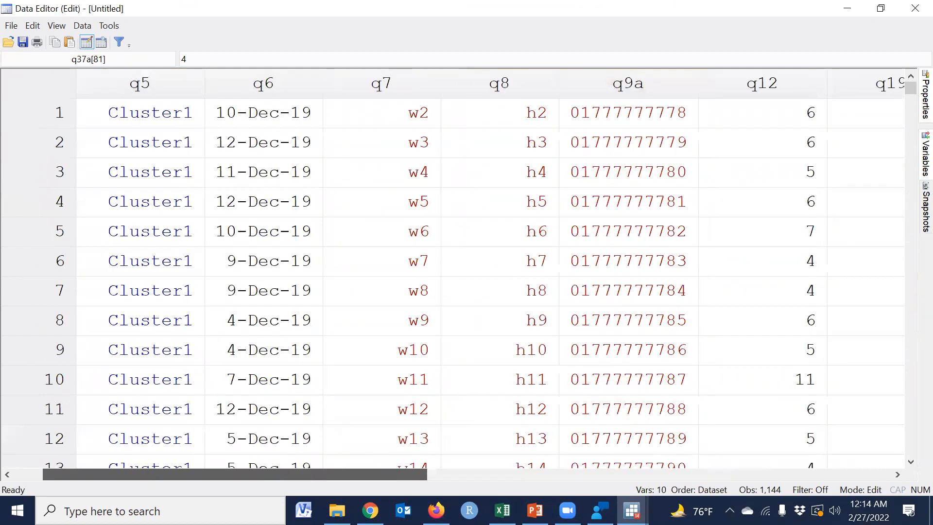
left_click(914, 8)
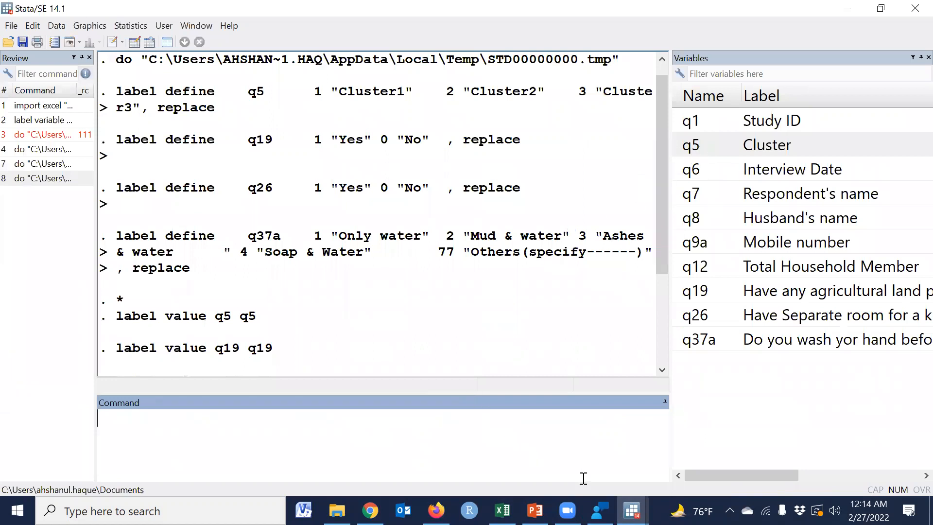
- Save the do-file as D1 in a new folder named Syntax__ inside the BioStat folder
mouse_move(632, 511)
left_click(687, 469)
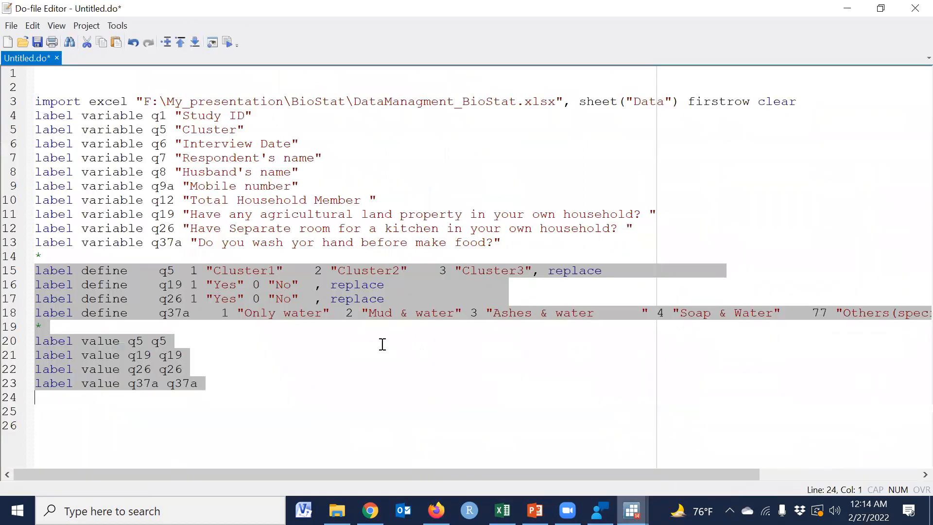
key("Left")
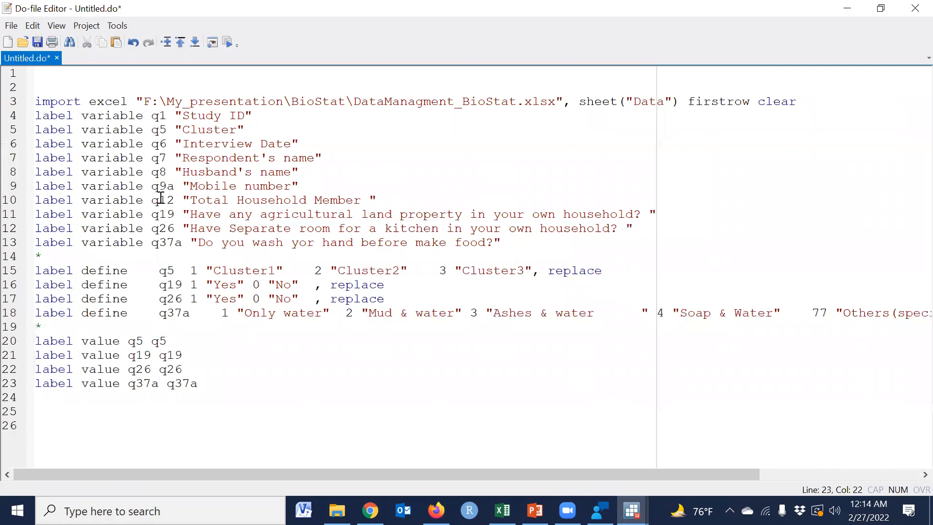
left_click(37, 42)
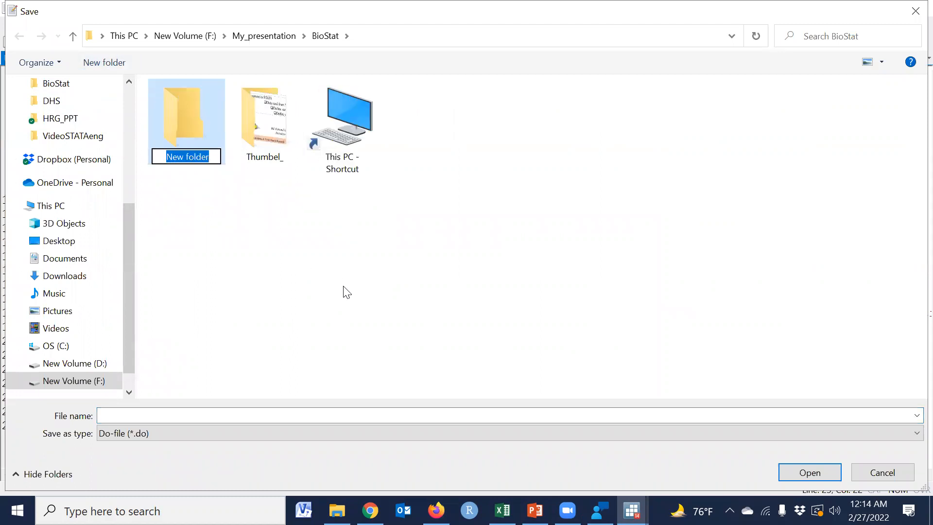
type("Syntax")
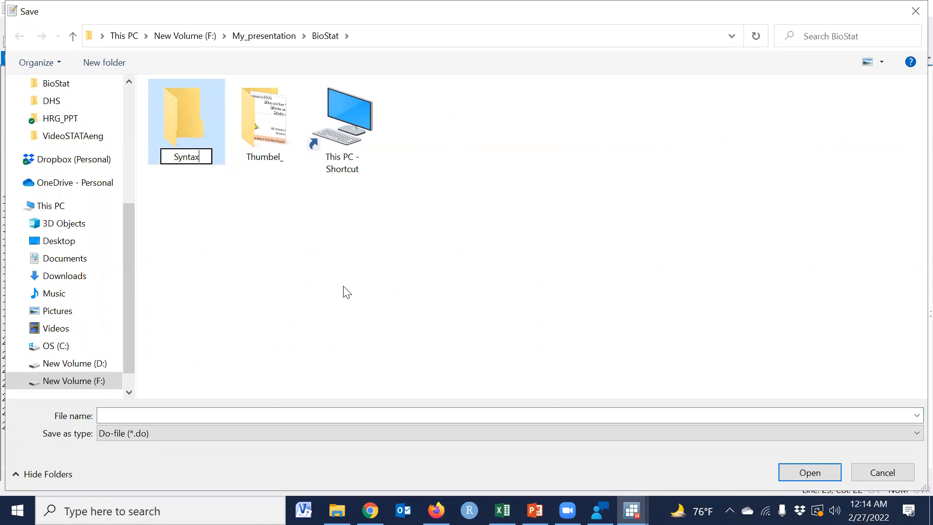
type("_")
key("Return")
key("Return")
left_click(161, 412)
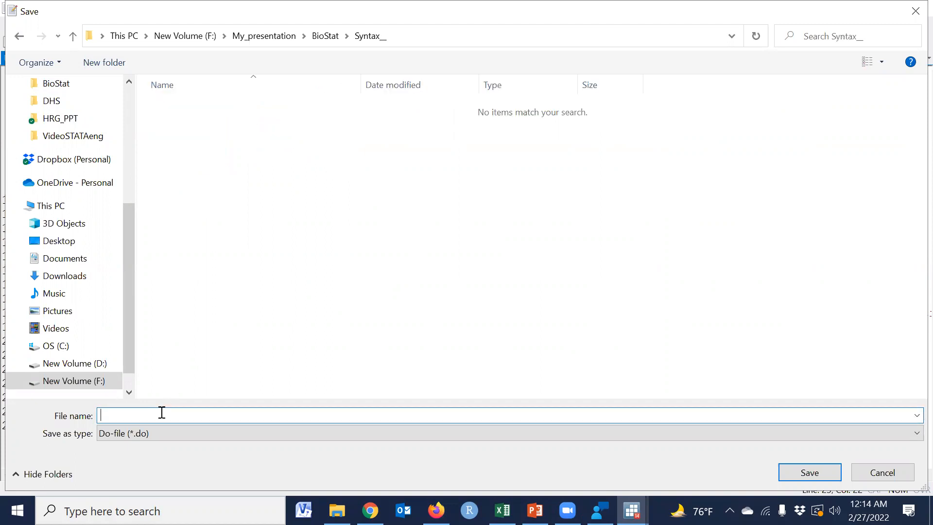
key("Return")
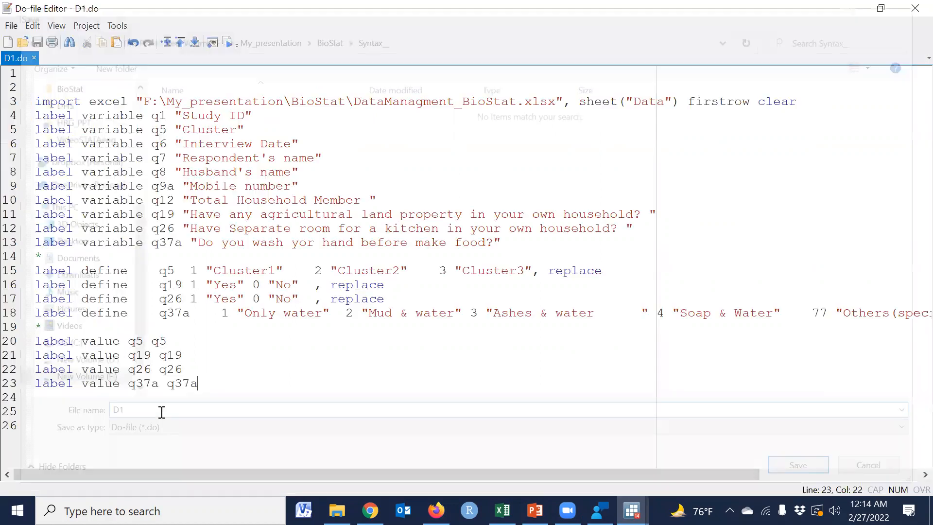